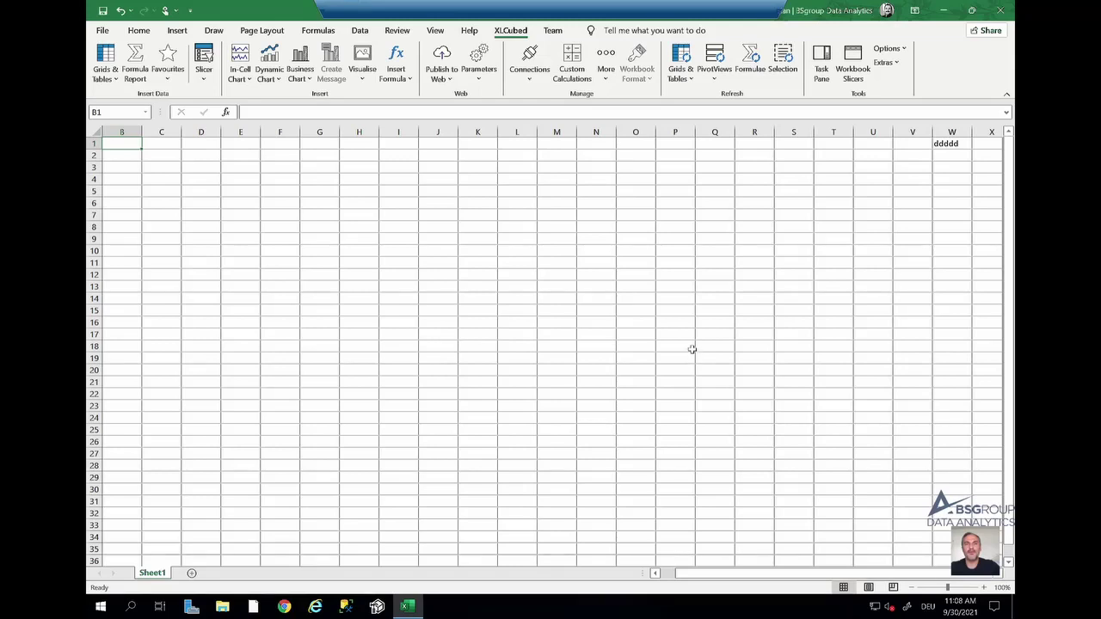
Step: Start a new grid and add Internet Sales Amount and Reseller Sales Amount as its measures
{"action": "left_click", "coordinate": [105, 55]}
{"action": "left_click", "coordinate": [256, 181]}
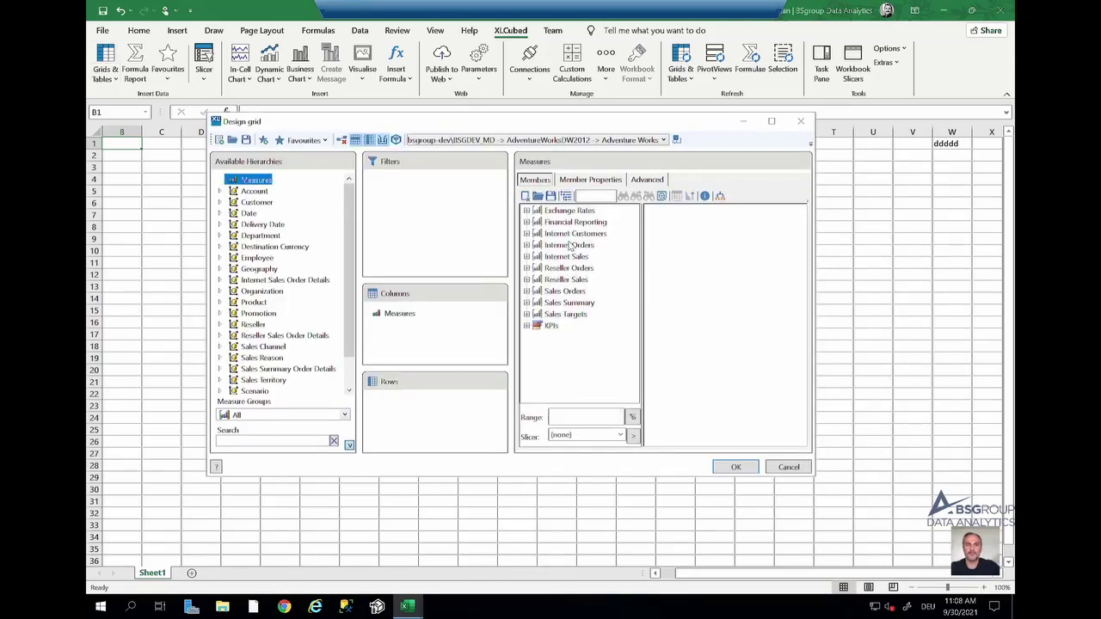
{"action": "left_click", "coordinate": [527, 256]}
{"action": "left_click_drag", "start_coordinate": [579, 234], "coordinate": [671, 215]}
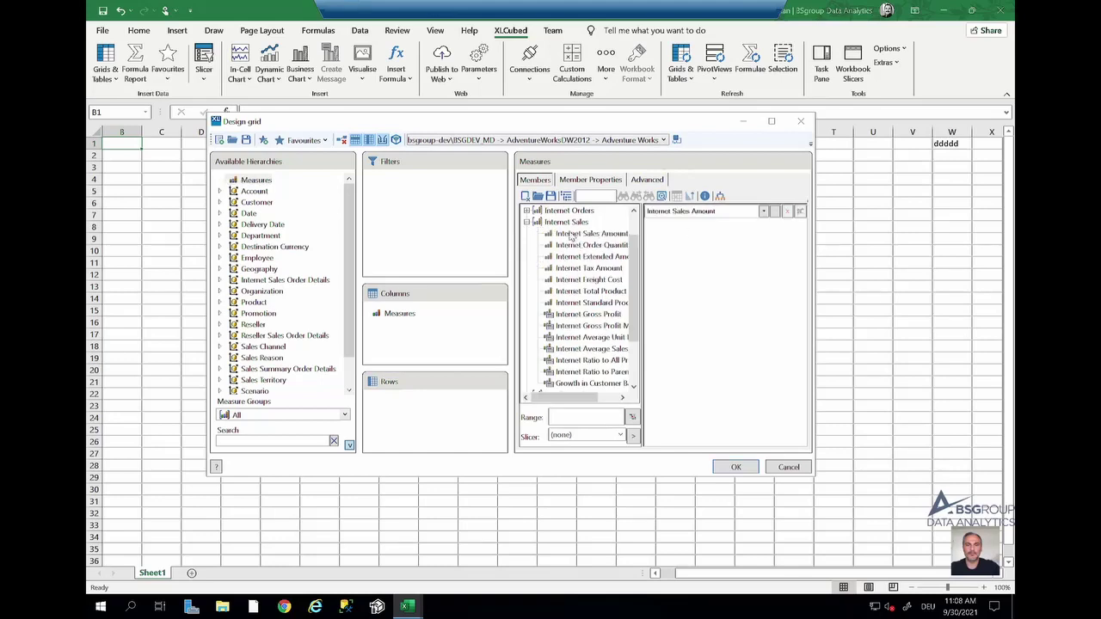
{"action": "left_click", "coordinate": [526, 222]}
{"action": "left_click", "coordinate": [526, 279]}
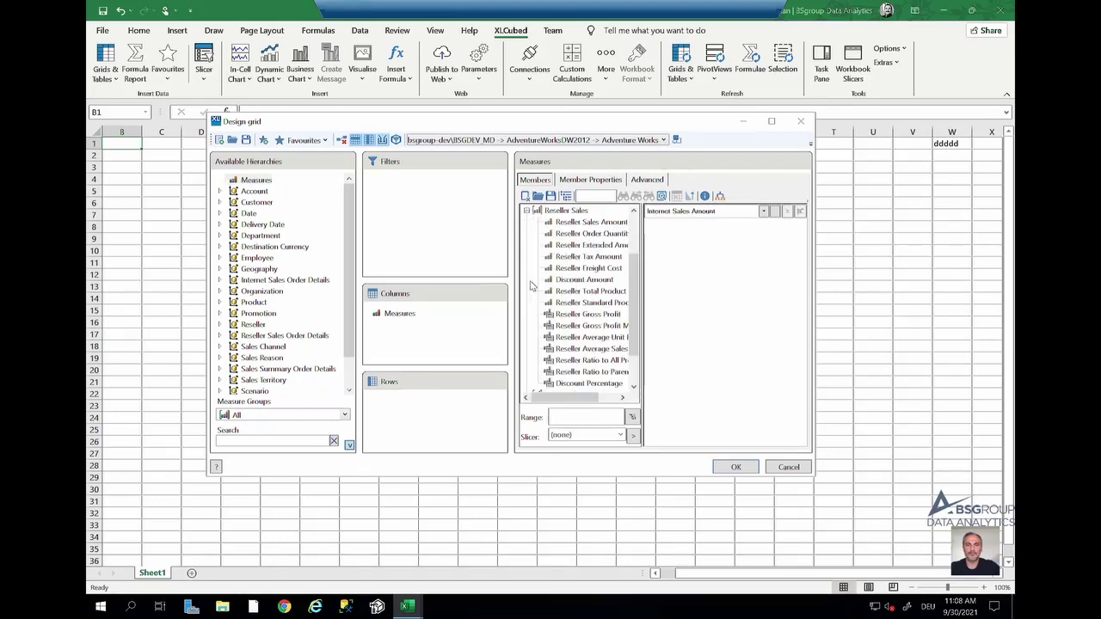
{"action": "left_click_drag", "start_coordinate": [592, 223], "coordinate": [654, 234]}
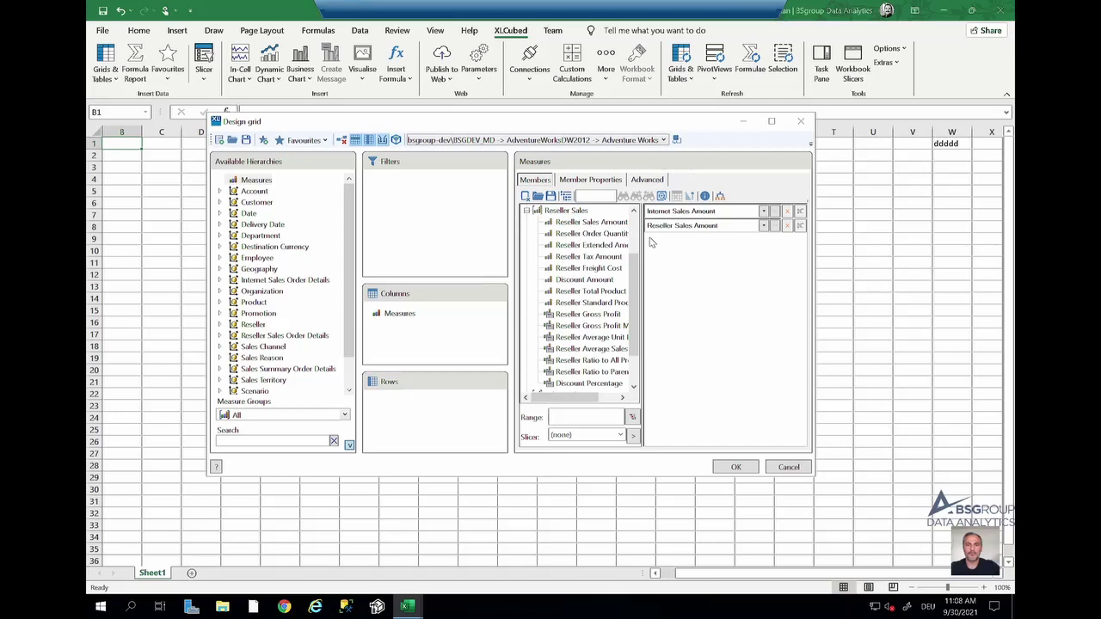
Step: Add the Date.Calendar hierarchy to the grid columns with CY 2014 as its member
{"action": "left_click", "coordinate": [220, 214]}
{"action": "left_click", "coordinate": [230, 225]}
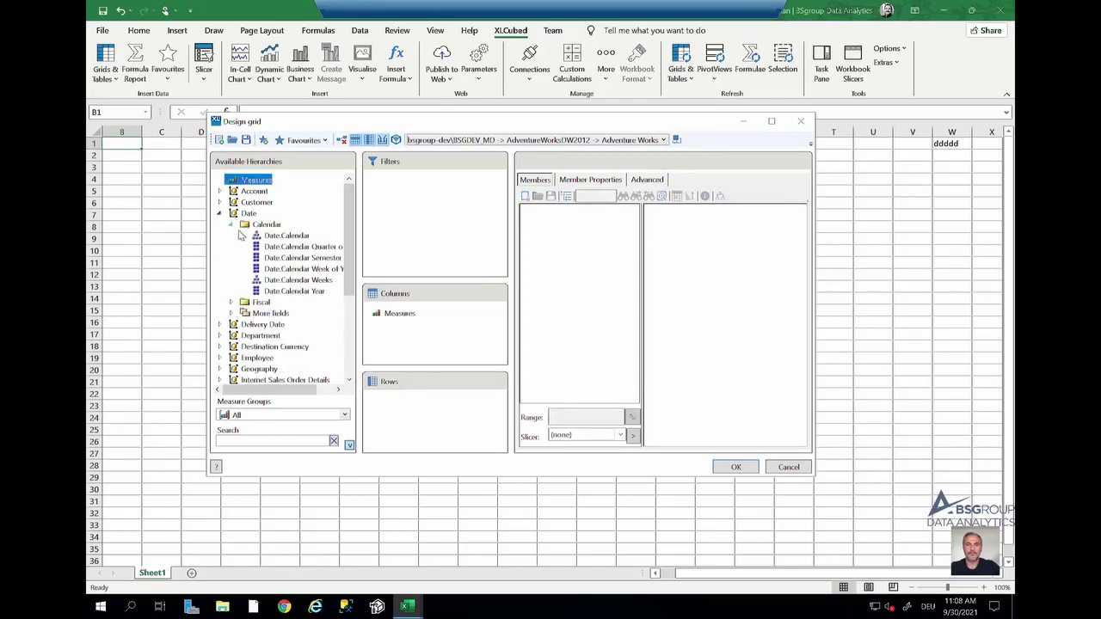
{"action": "left_click_drag", "start_coordinate": [280, 235], "coordinate": [425, 310]}
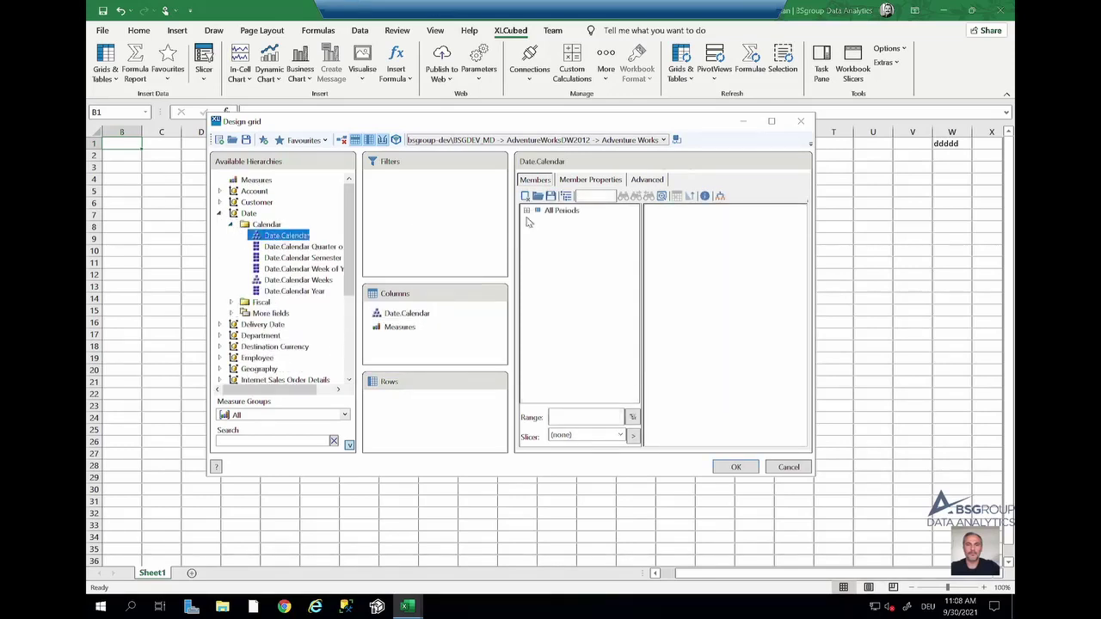
{"action": "left_click_drag", "start_coordinate": [571, 327], "coordinate": [698, 277]}
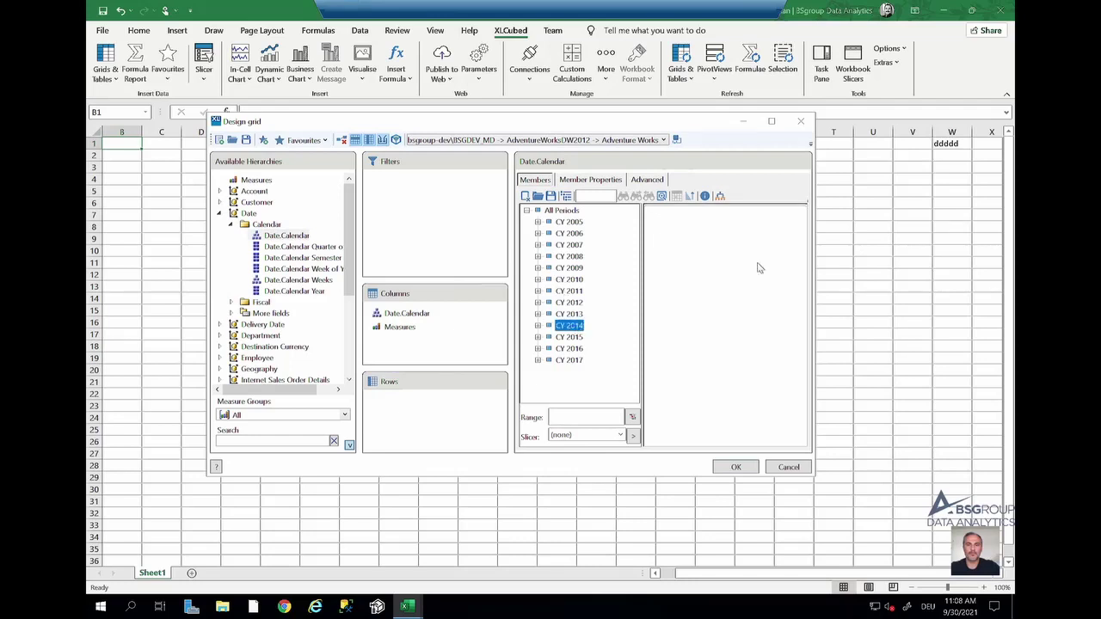
Step: Add the Geography hierarchy to the grid rows with the members Canada, United Kingdom and United States
{"action": "left_click", "coordinate": [220, 214]}
{"action": "left_click", "coordinate": [219, 270]}
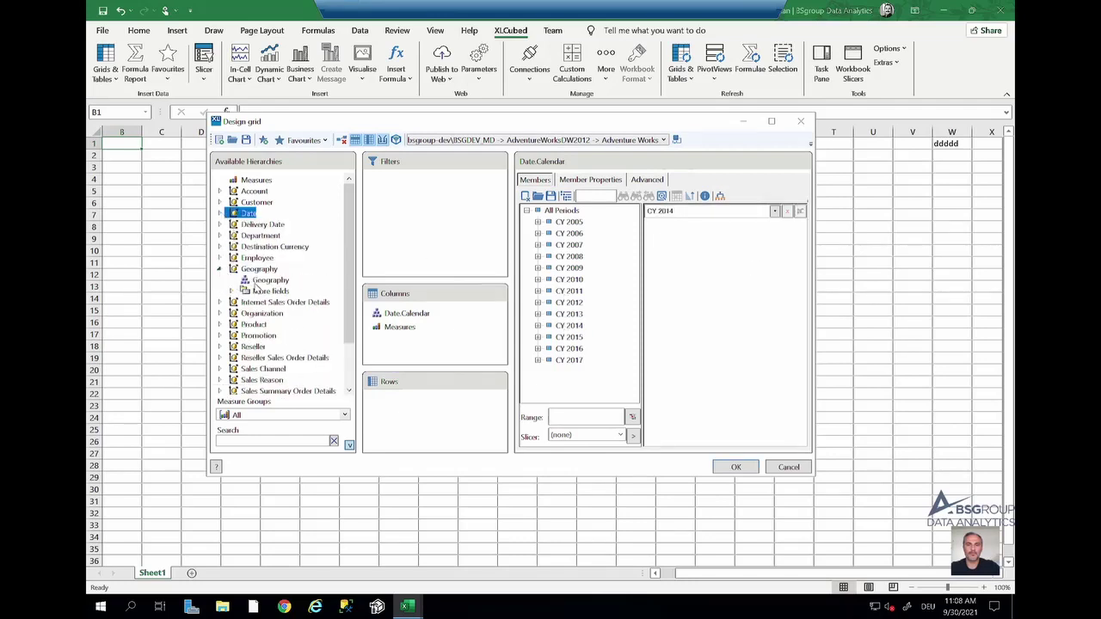
{"action": "left_click_drag", "start_coordinate": [271, 281], "coordinate": [471, 377]}
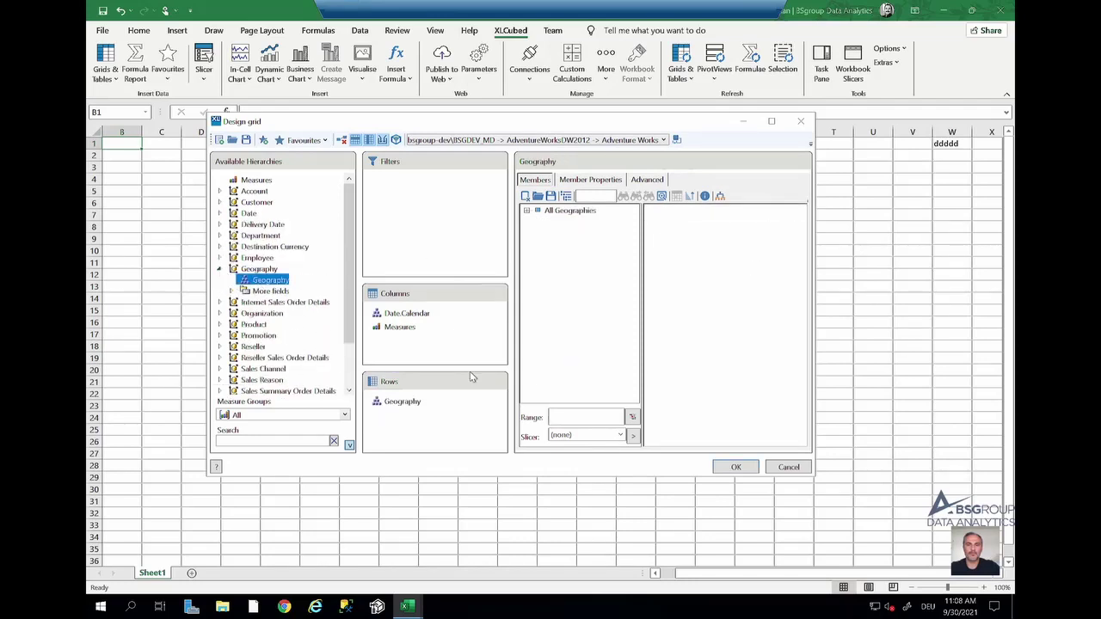
{"action": "left_click", "coordinate": [526, 211]}
{"action": "double_click", "coordinate": [567, 233]}
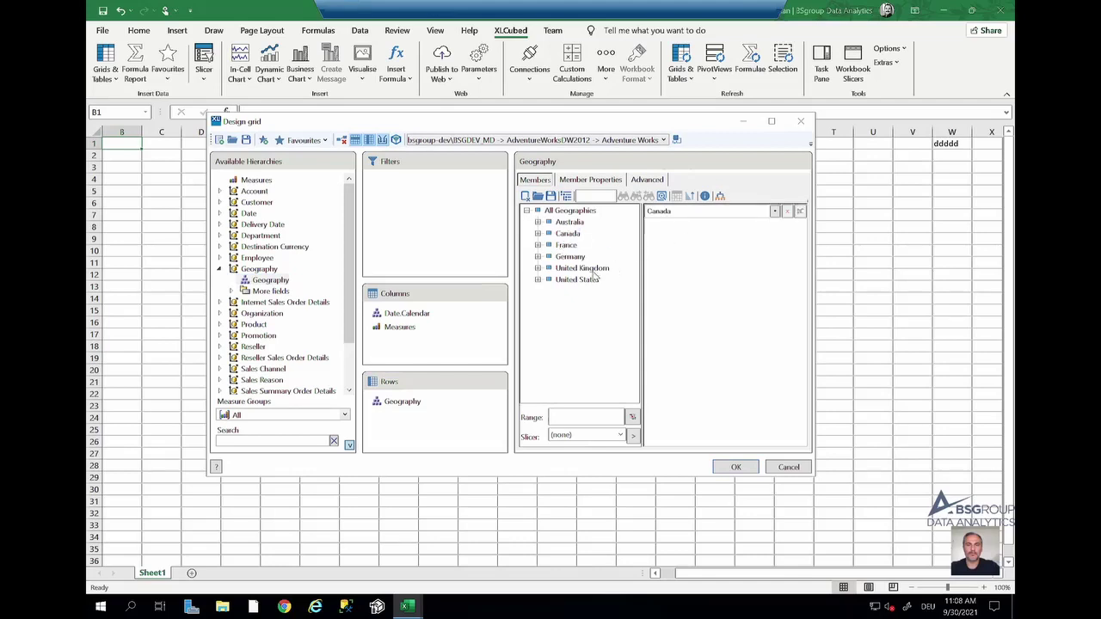
{"action": "double_click", "coordinate": [583, 268]}
{"action": "double_click", "coordinate": [578, 279]}
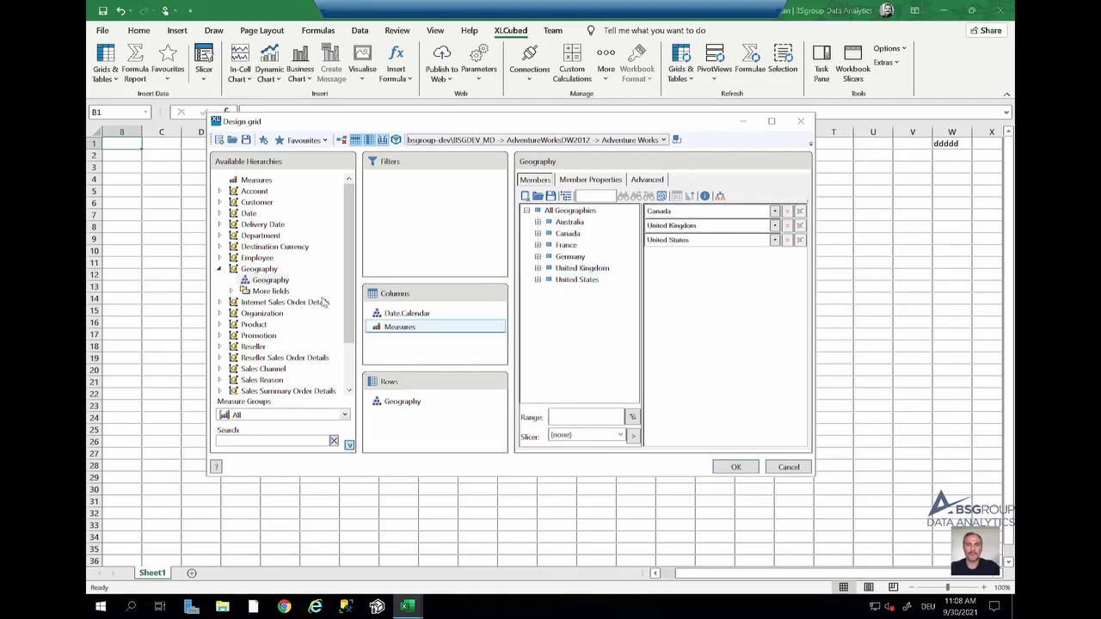
Step: Add Product Categories to the rows with Mountain Bikes, Road Bikes and Touring Bikes, and create the grid
{"action": "left_click", "coordinate": [220, 270]}
{"action": "left_click", "coordinate": [220, 302]}
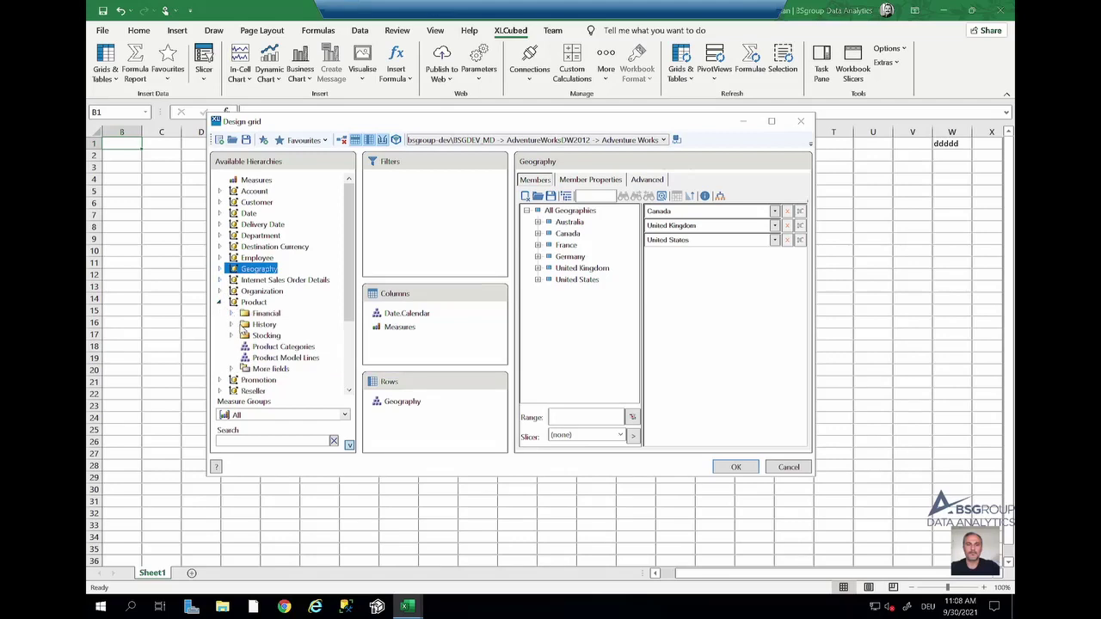
{"action": "left_click_drag", "start_coordinate": [277, 348], "coordinate": [405, 436]}
{"action": "left_click", "coordinate": [527, 210]}
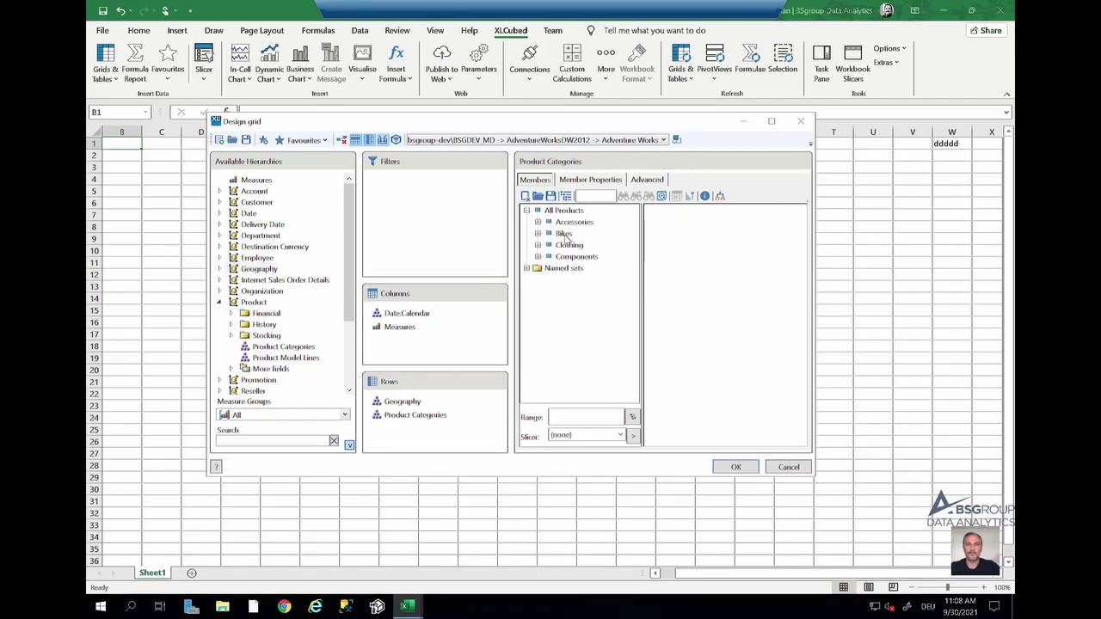
{"action": "left_click", "coordinate": [538, 233]}
{"action": "double_click", "coordinate": [573, 245]}
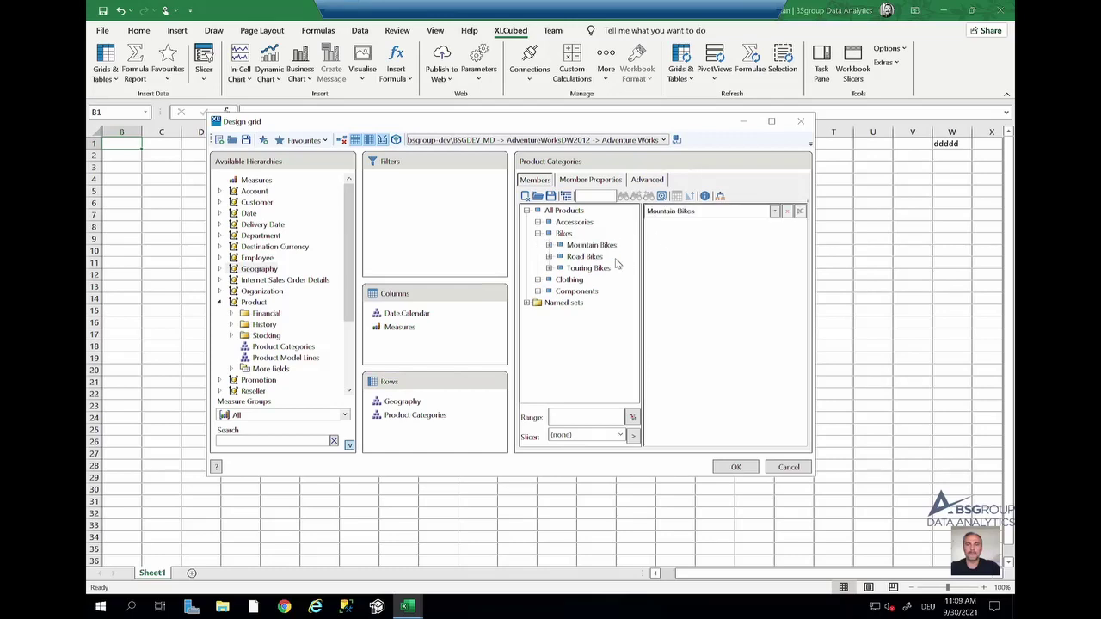
{"action": "double_click", "coordinate": [574, 257]}
{"action": "double_click", "coordinate": [589, 268]}
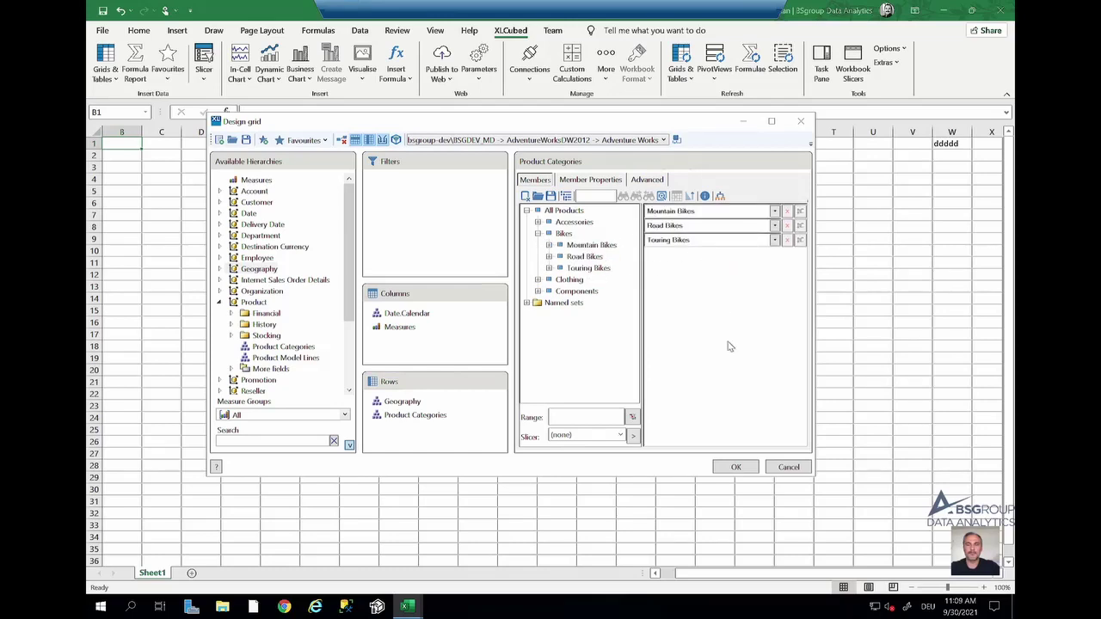
{"action": "left_click", "coordinate": [737, 467]}
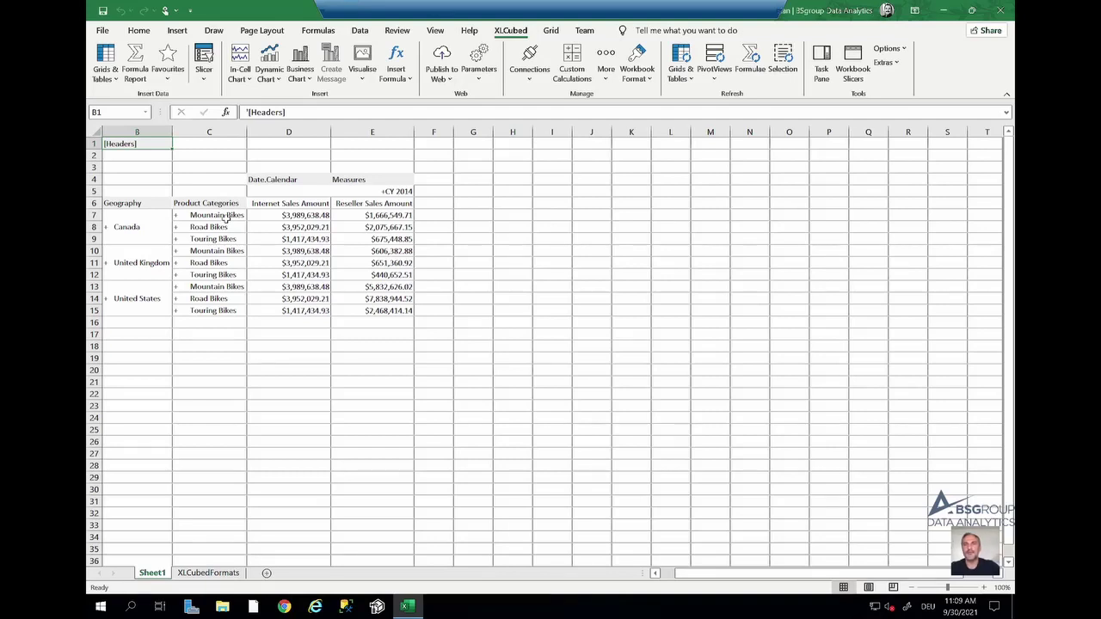
Step: Insert a column calculation after the Internet Sales Amount column of the grid
{"action": "left_click", "coordinate": [308, 225]}
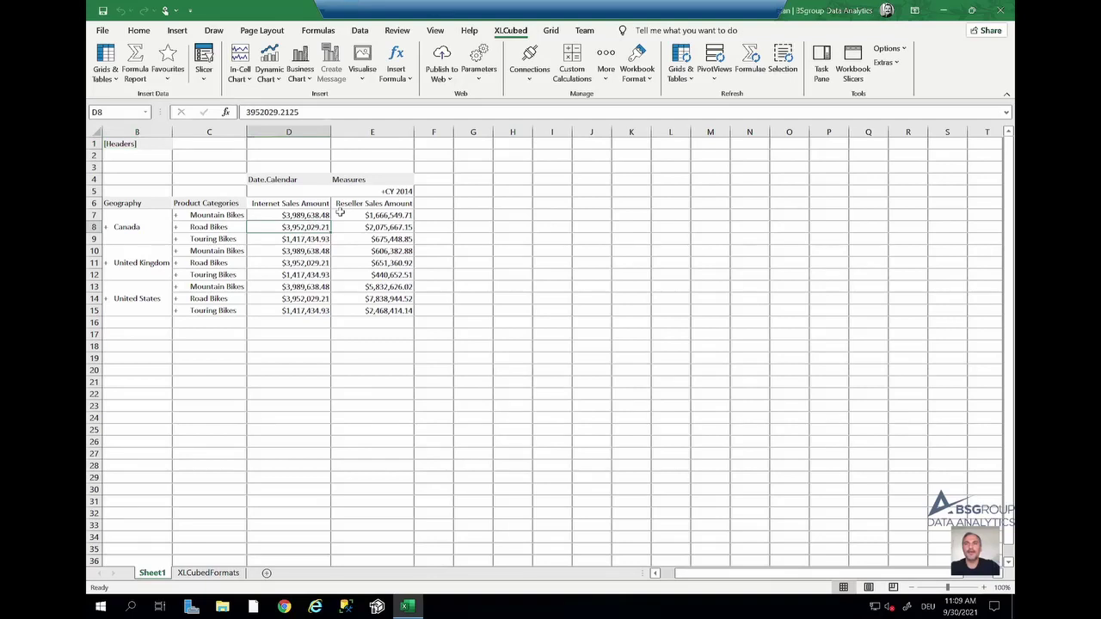
{"action": "left_click", "coordinate": [549, 33]}
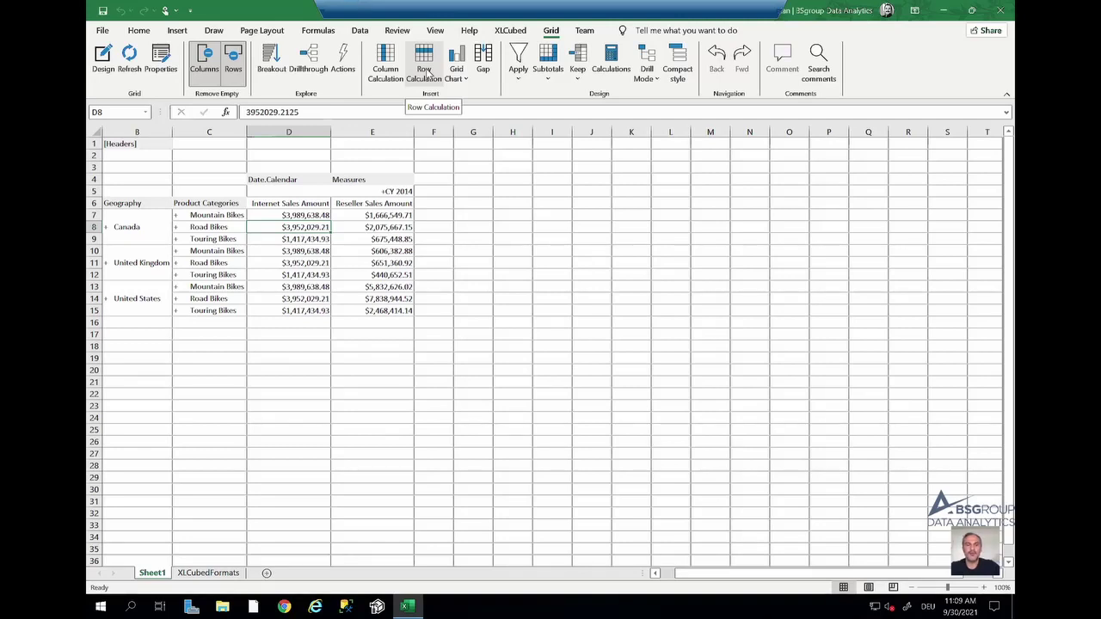
{"action": "left_click", "coordinate": [327, 203]}
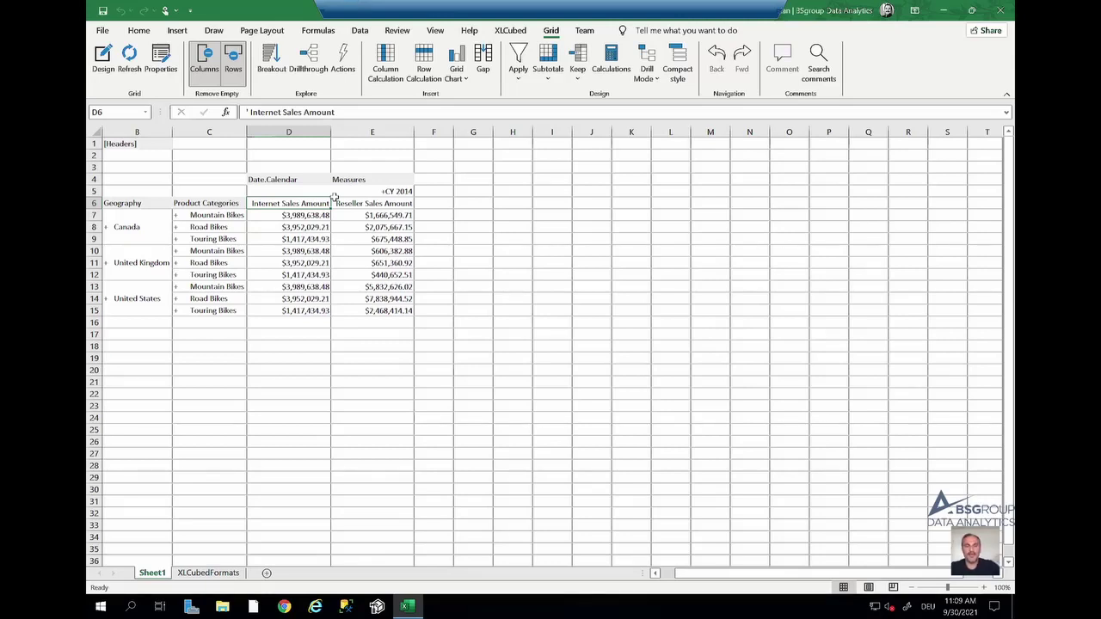
{"action": "left_click", "coordinate": [391, 72]}
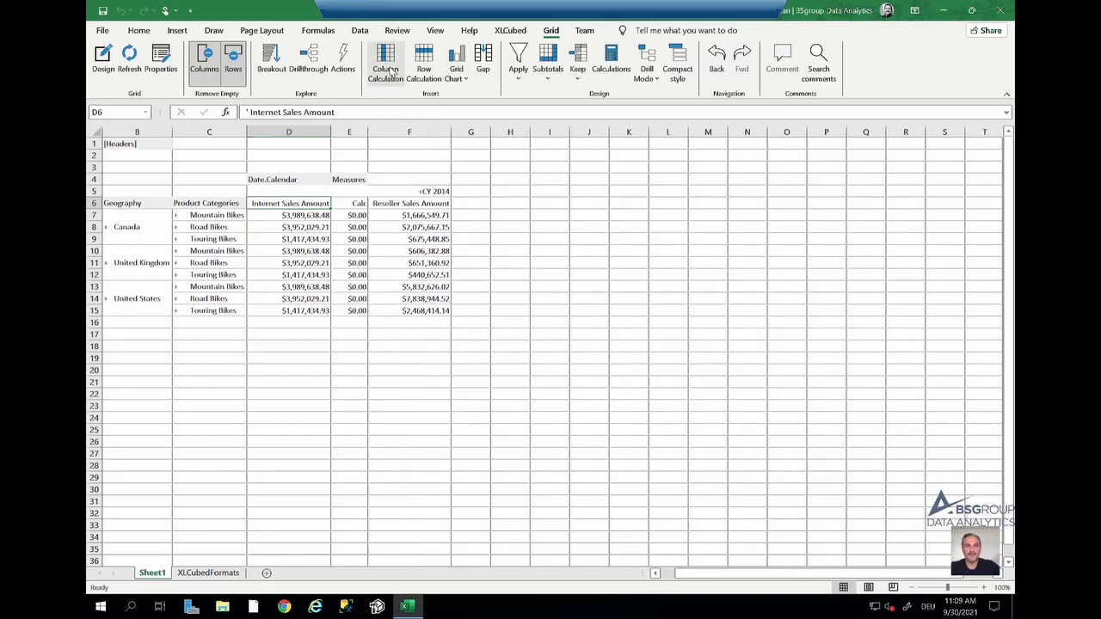
{"action": "left_click", "coordinate": [356, 206]}
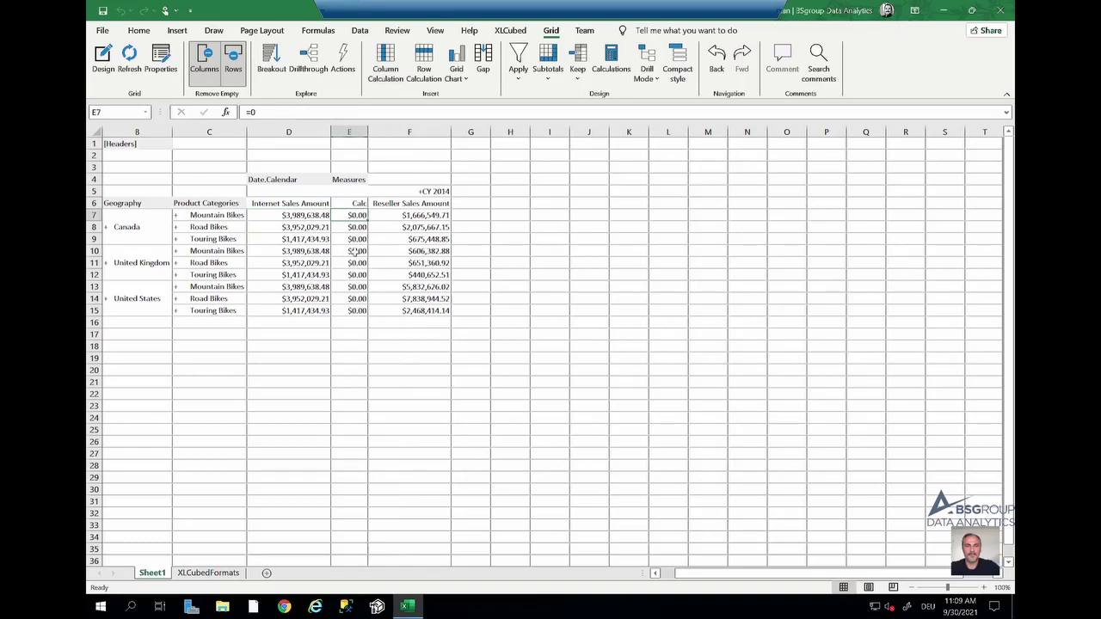
Step: Open the Calc column's grid calculation for editing
{"action": "double_click", "coordinate": [357, 205]}
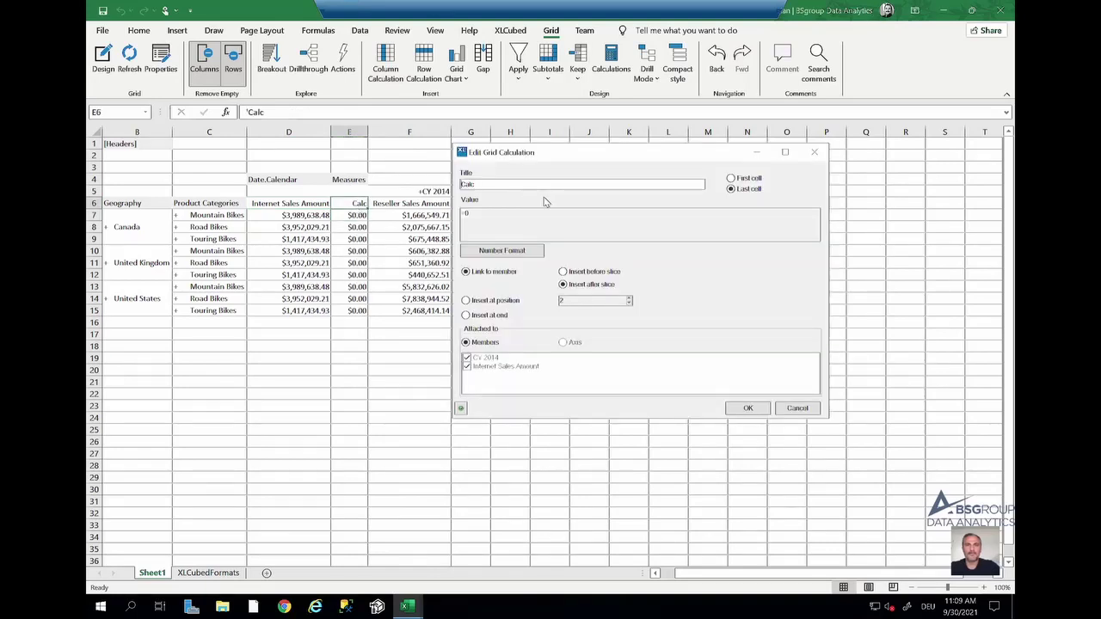
{"action": "left_click", "coordinate": [815, 152]}
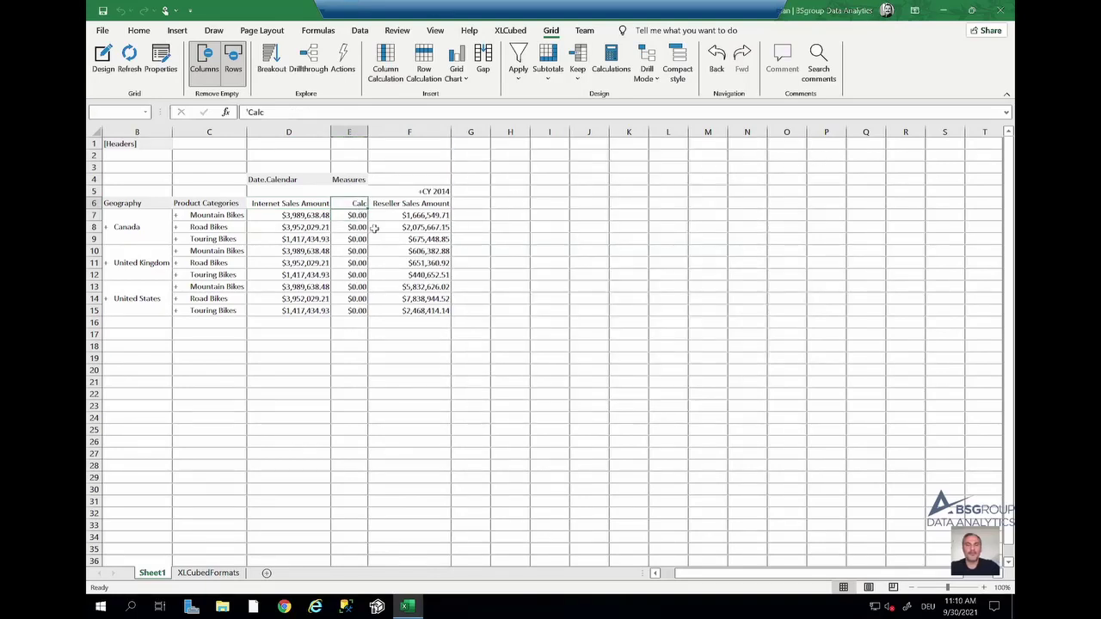
{"action": "right_click", "coordinate": [354, 205]}
{"action": "mouse_move", "coordinate": [428, 218]}
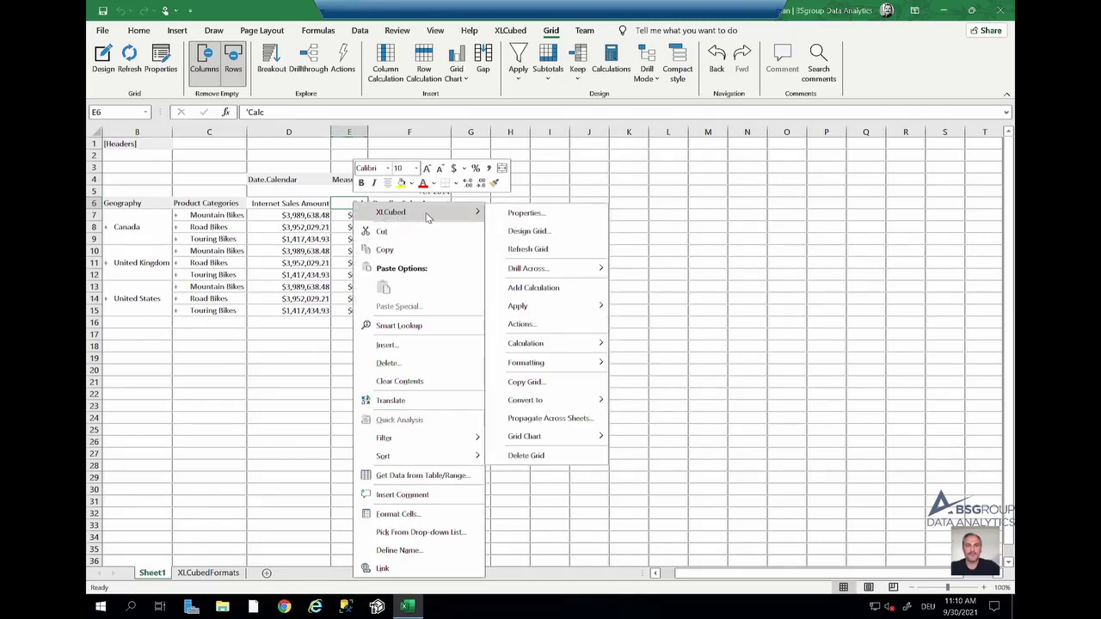
{"action": "mouse_move", "coordinate": [575, 345]}
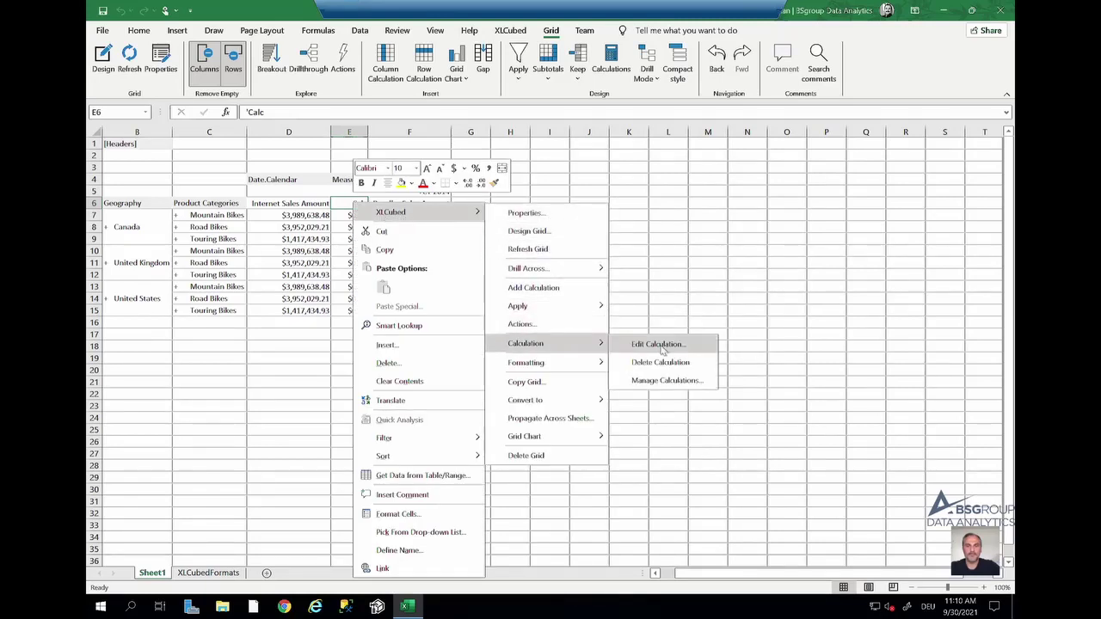
{"action": "left_click", "coordinate": [673, 349]}
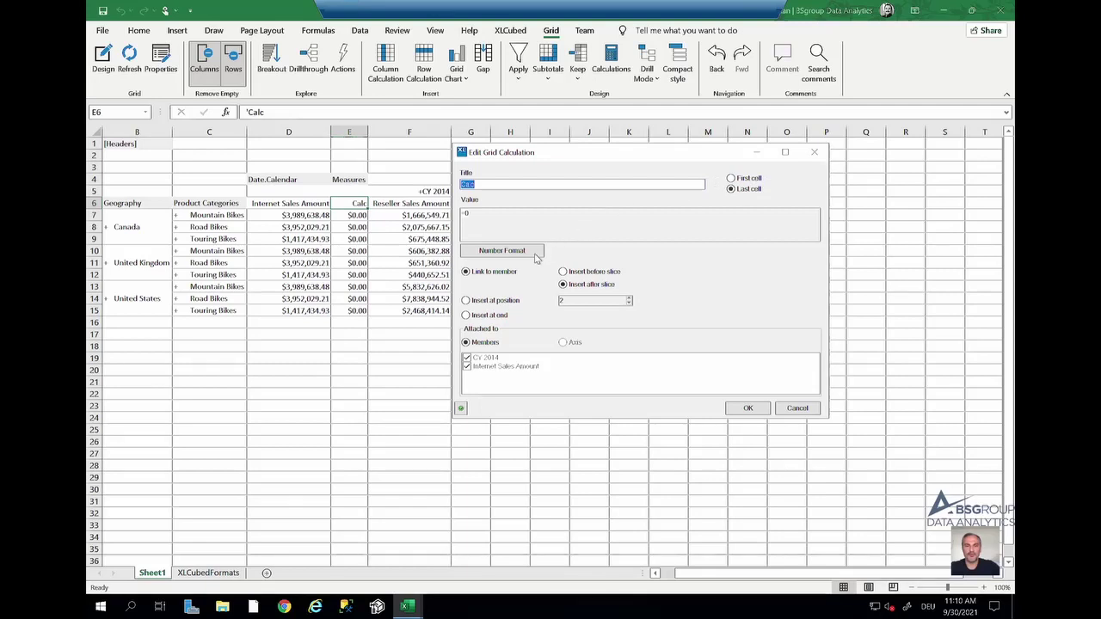
Step: Look through the number format categories for the calculation and leave without applying one
{"action": "left_click", "coordinate": [529, 251]}
{"action": "left_click", "coordinate": [315, 135]}
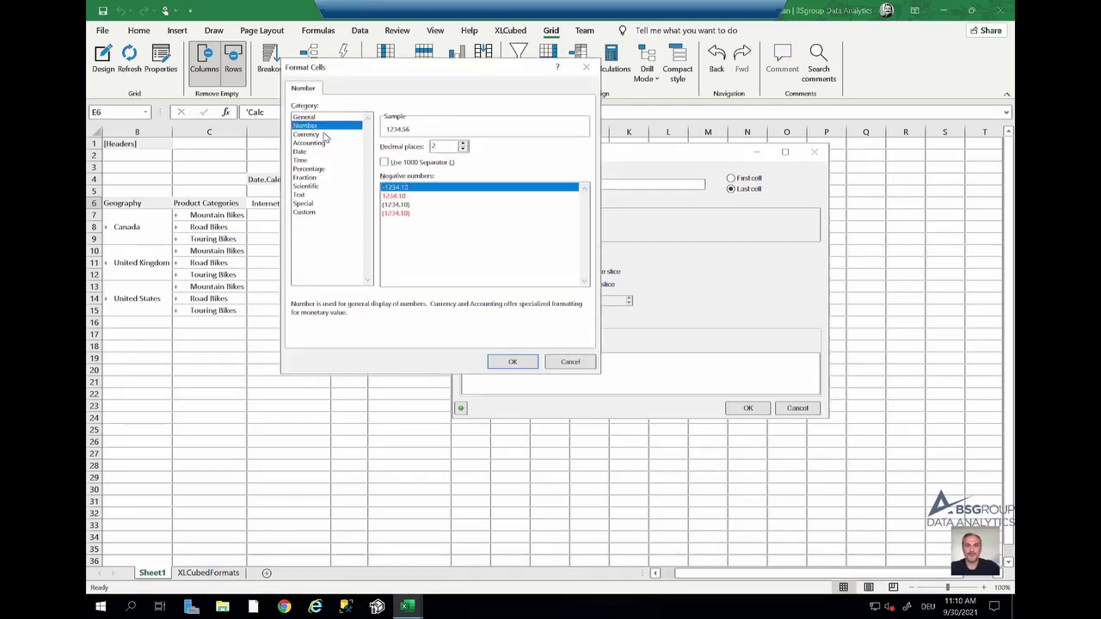
{"action": "left_click", "coordinate": [312, 117]}
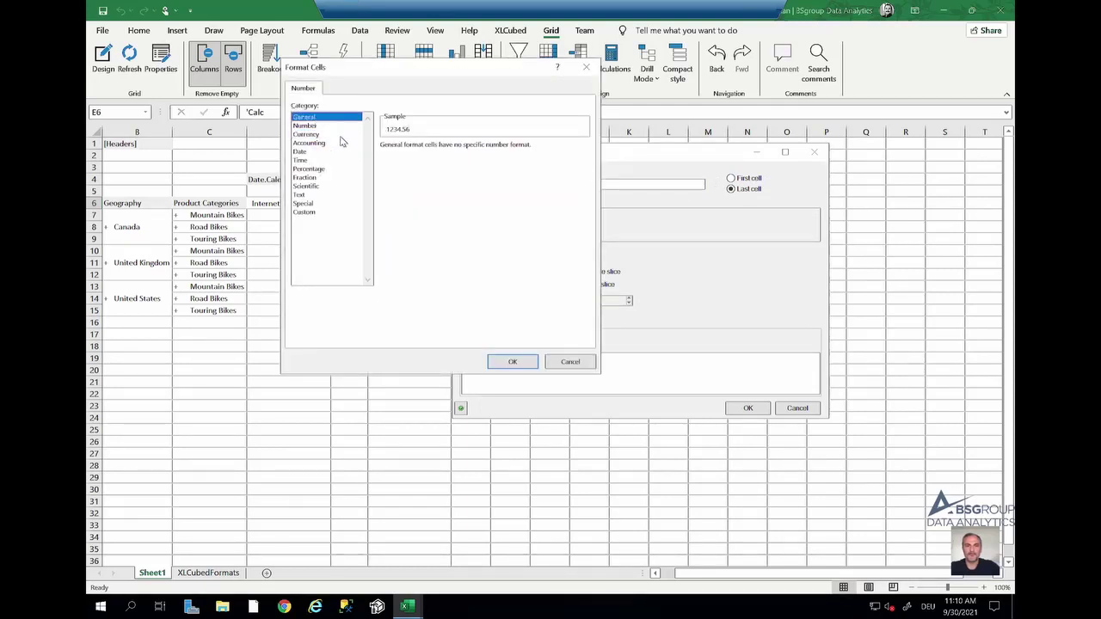
{"action": "left_click", "coordinate": [569, 361]}
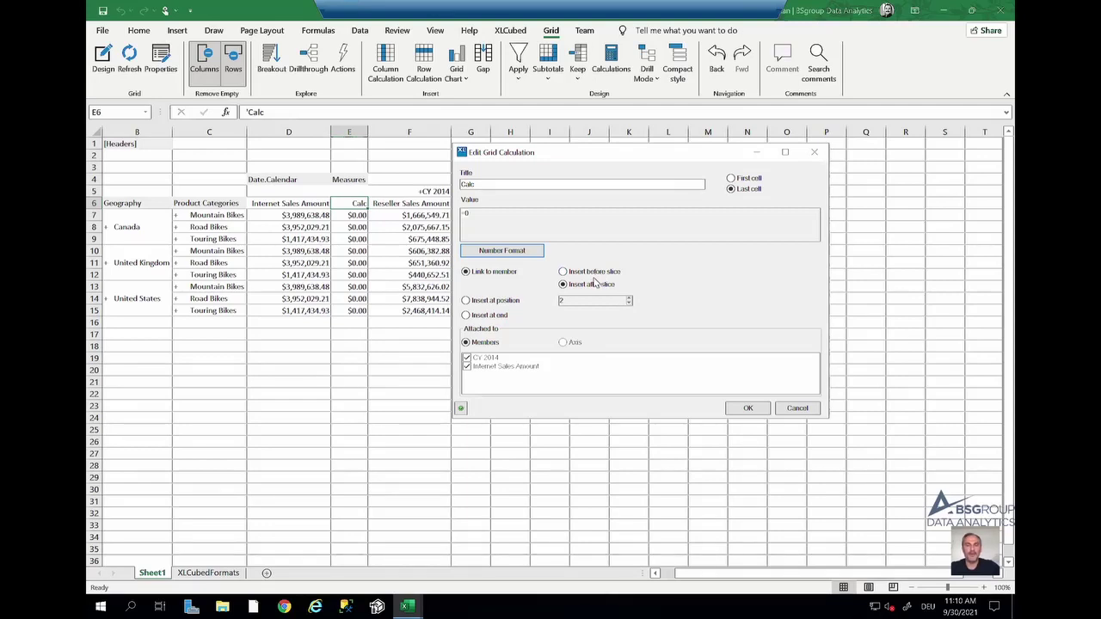
Step: Try the insert-at-position and insert-at-end placements for the calculation, and cancel the edit
{"action": "left_click", "coordinate": [498, 302]}
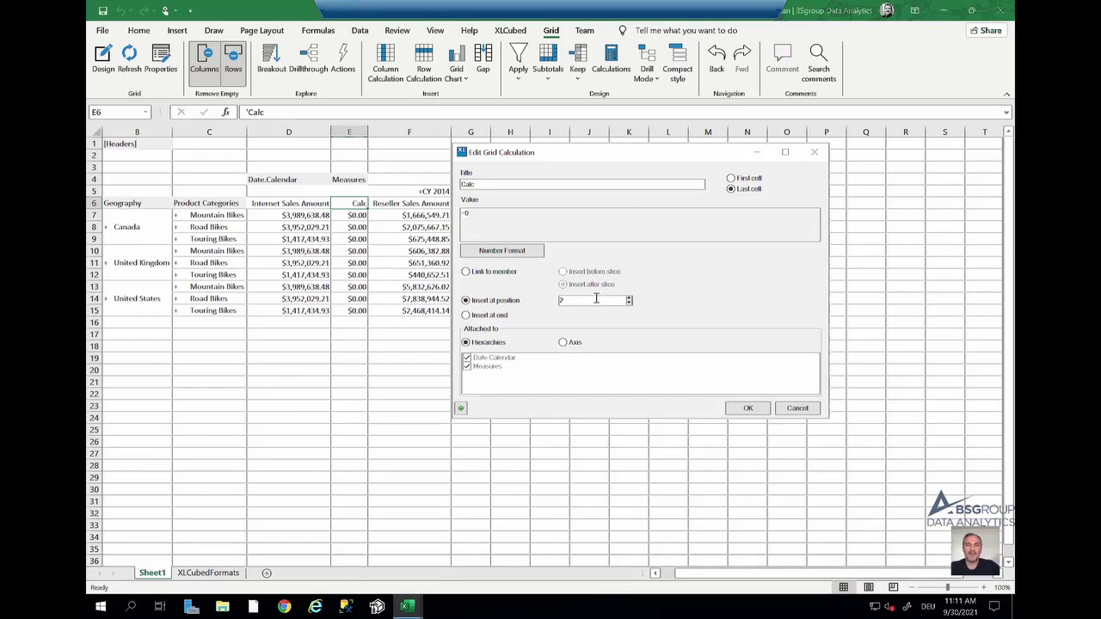
{"action": "left_click", "coordinate": [487, 316]}
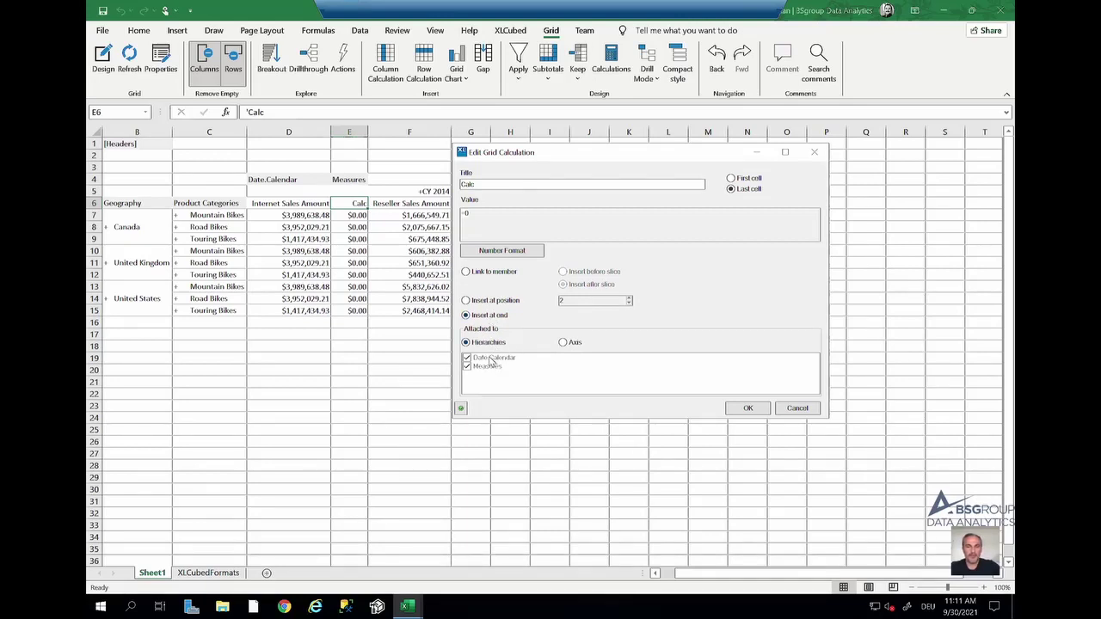
{"action": "left_click", "coordinate": [798, 408]}
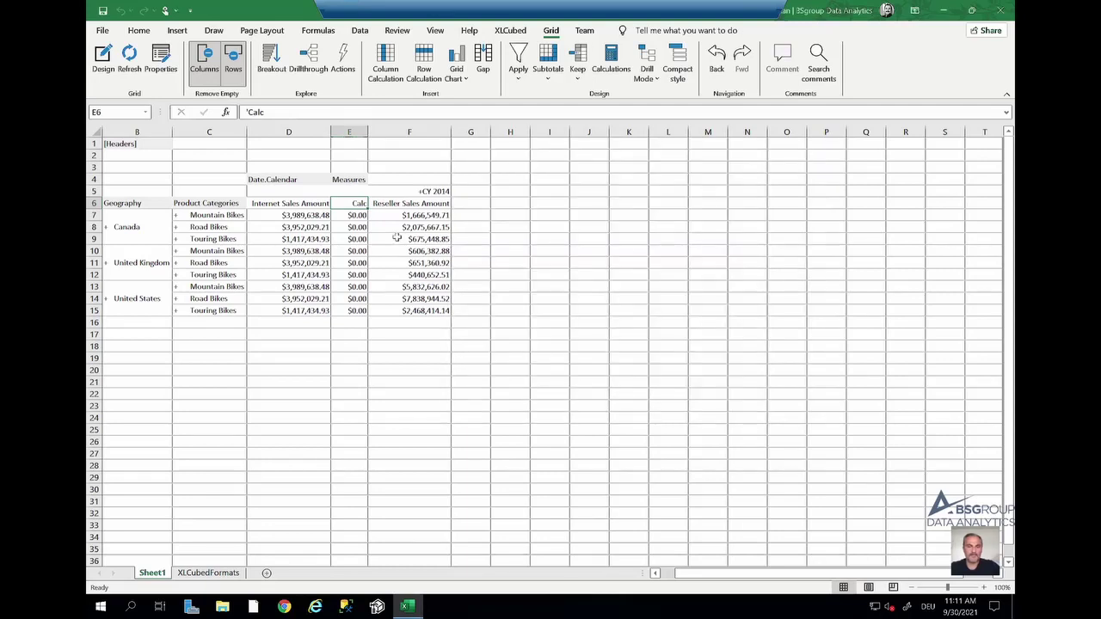
Step: Expand CY 2014 in the column header to check which periods carry the Calc column, and collapse it again
{"action": "double_click", "coordinate": [362, 191]}
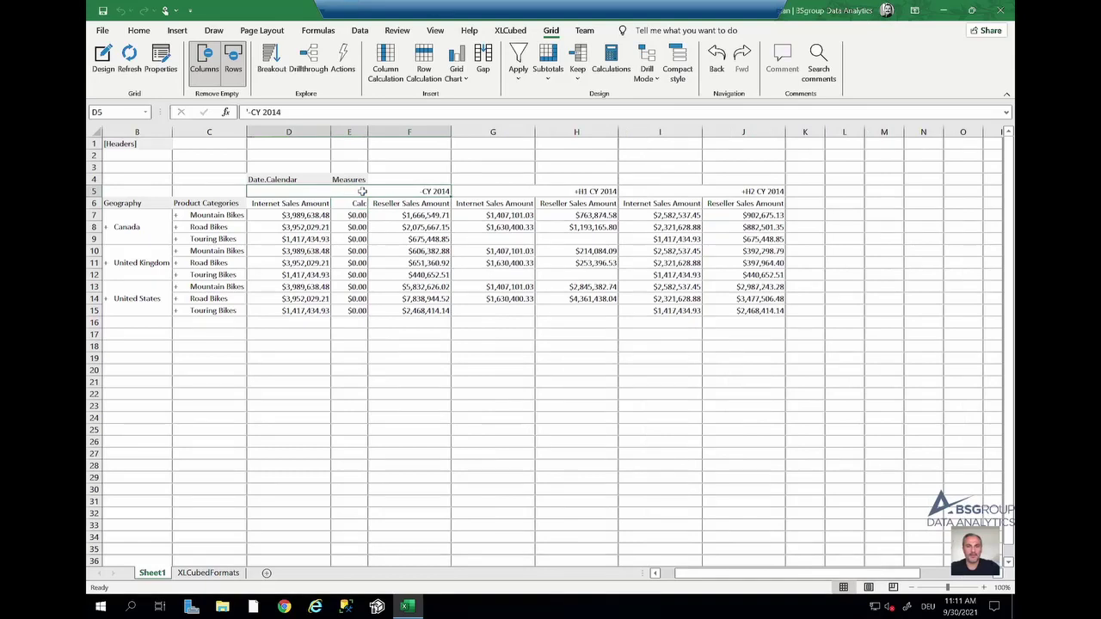
{"action": "left_click_drag", "start_coordinate": [354, 203], "coordinate": [360, 311]}
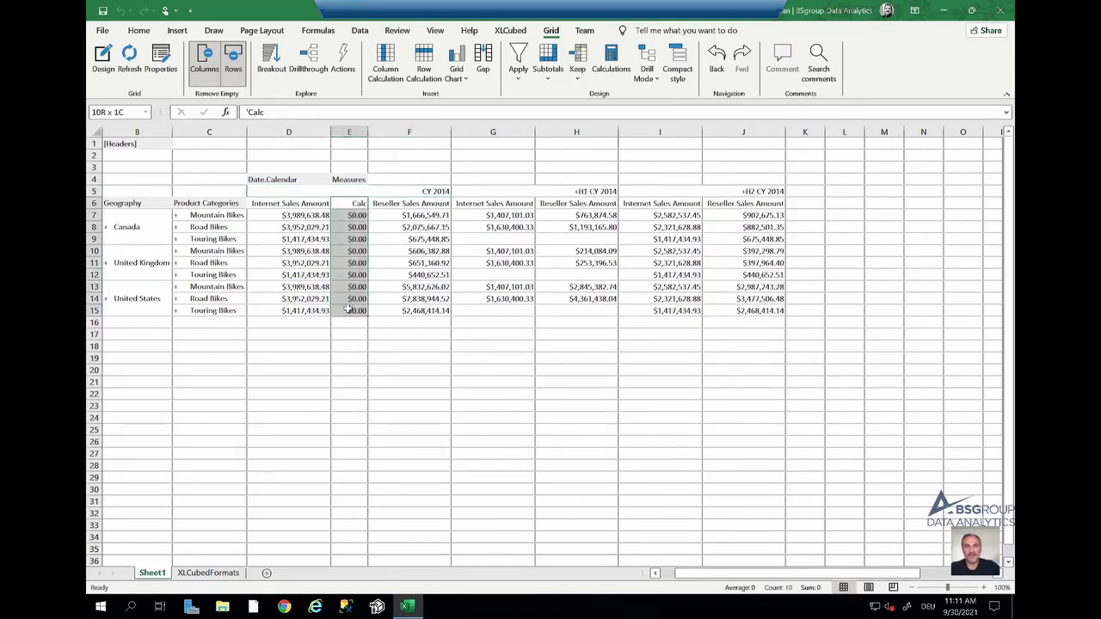
{"action": "double_click", "coordinate": [362, 191]}
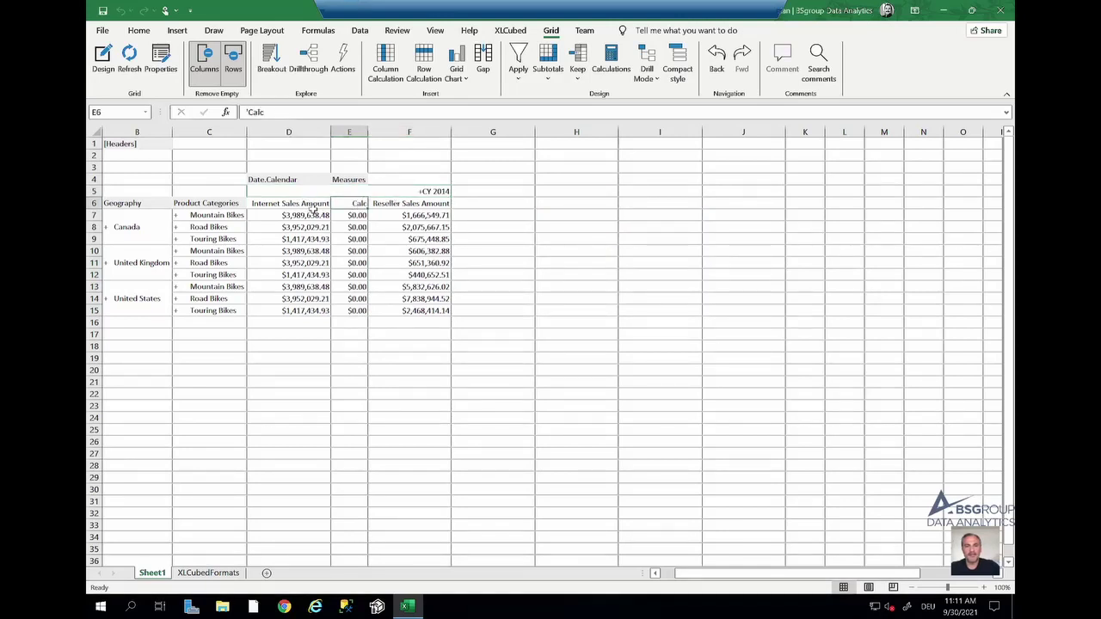
Step: Expand and collapse CY 2014 to recheck the Calc column, and attach the calculation only to Internet Sales Amount
{"action": "double_click", "coordinate": [392, 192]}
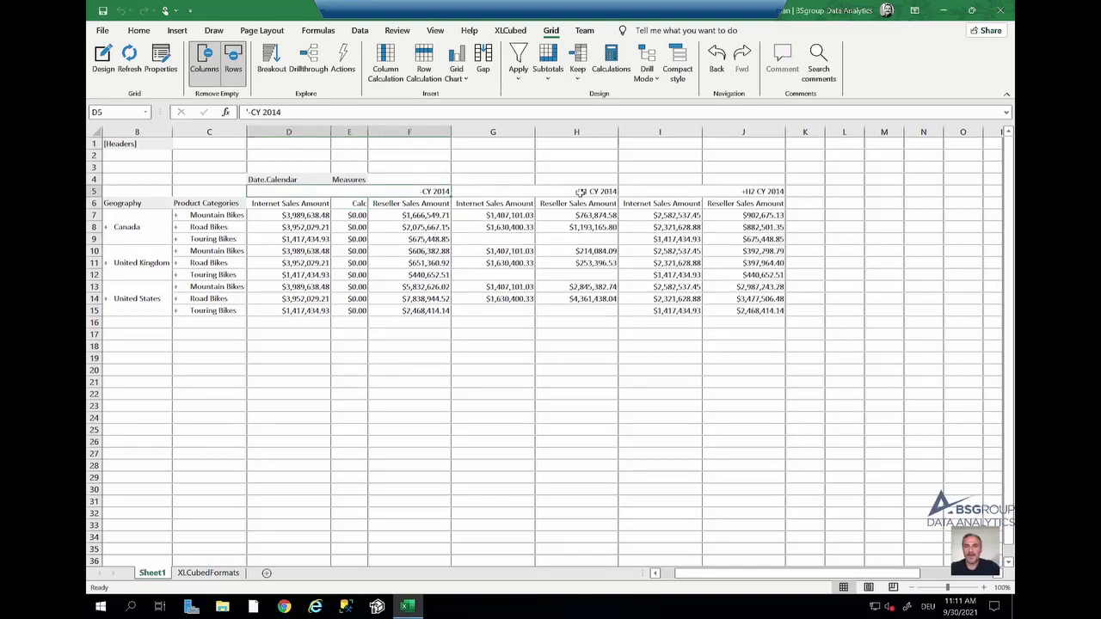
{"action": "double_click", "coordinate": [413, 191]}
{"action": "left_click", "coordinate": [353, 207]}
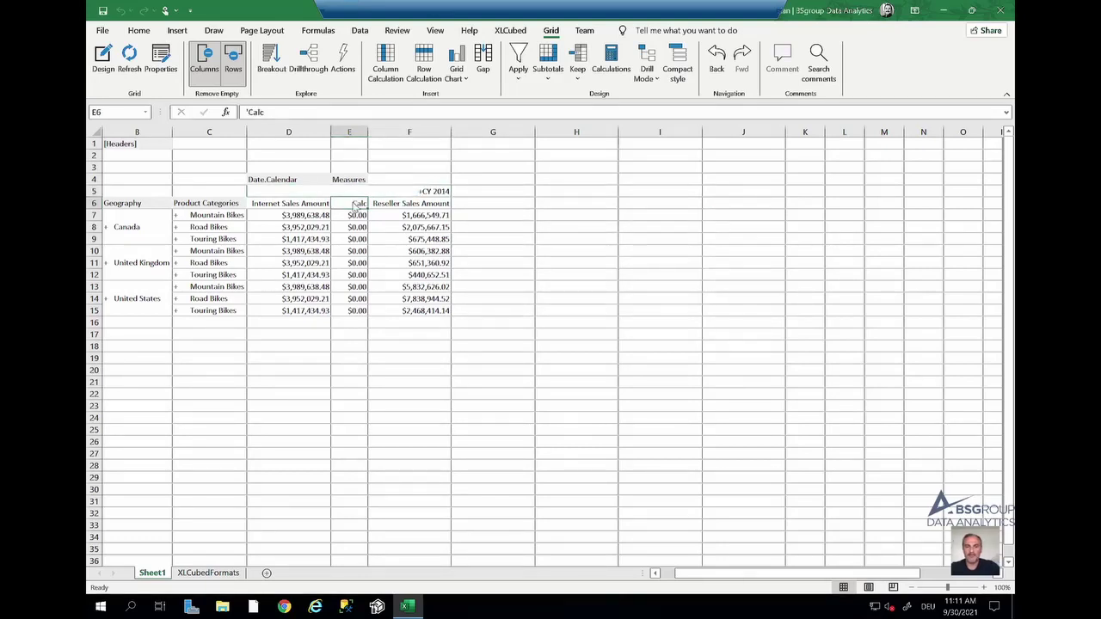
{"action": "double_click", "coordinate": [355, 205]}
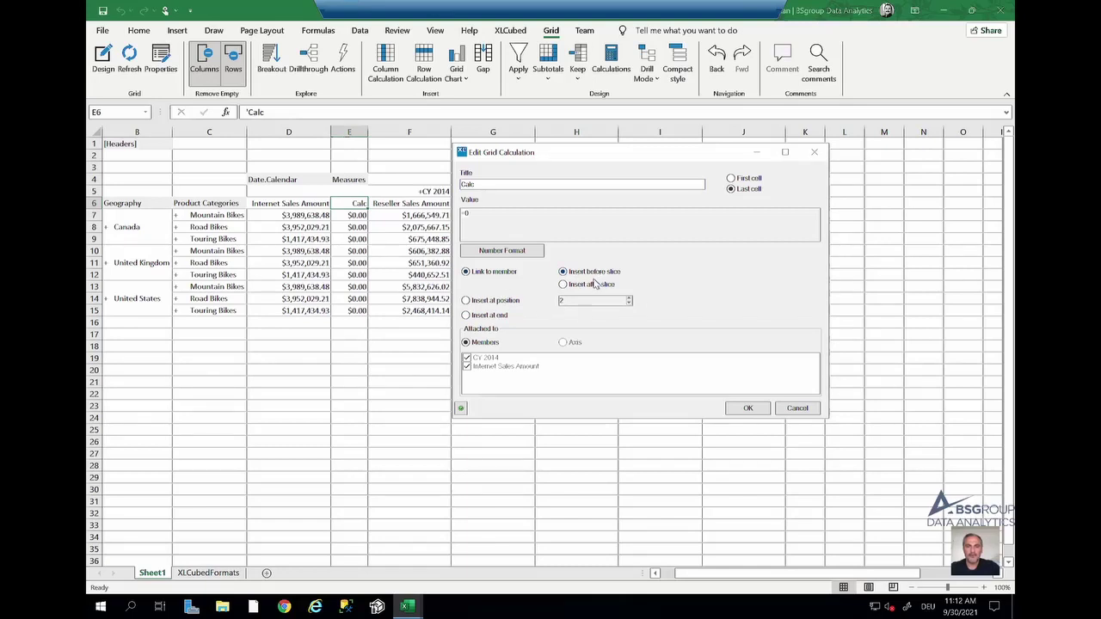
{"action": "left_click", "coordinate": [468, 358]}
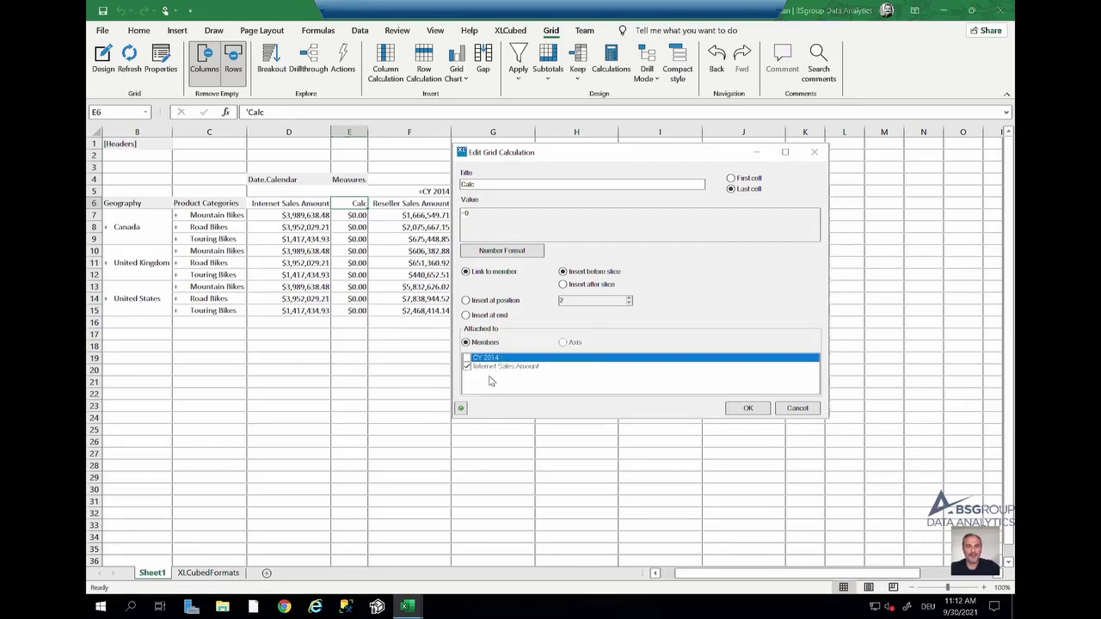
{"action": "left_click", "coordinate": [748, 408]}
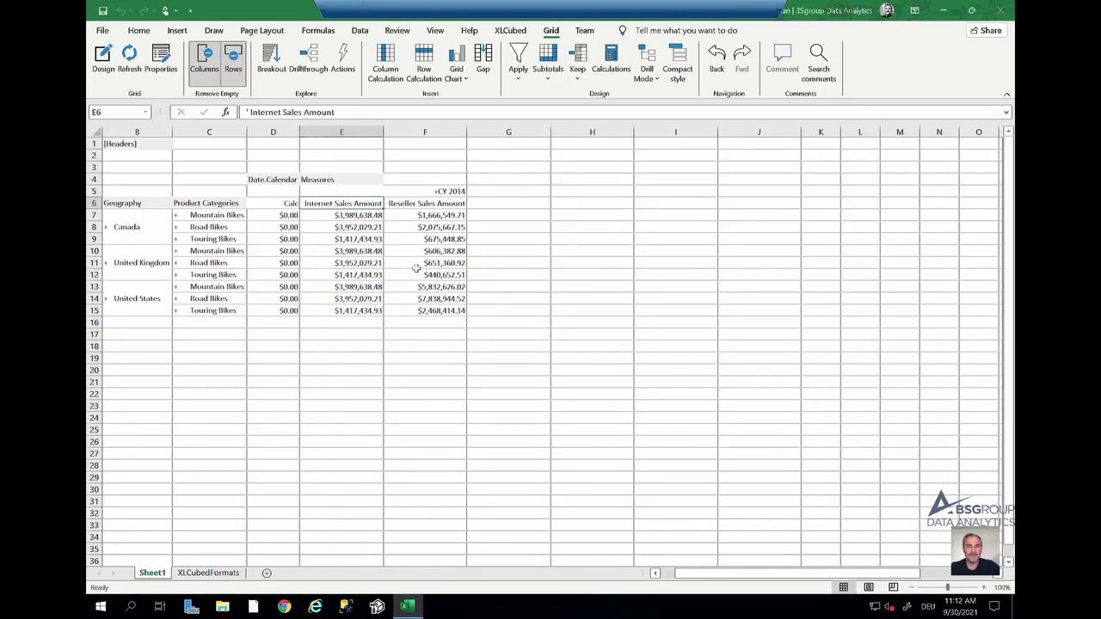
Step: Rename the Calc column as Total and calculate it as Internet Sales Amount plus Reseller Sales Amount
{"action": "type", "text": "Tot"}
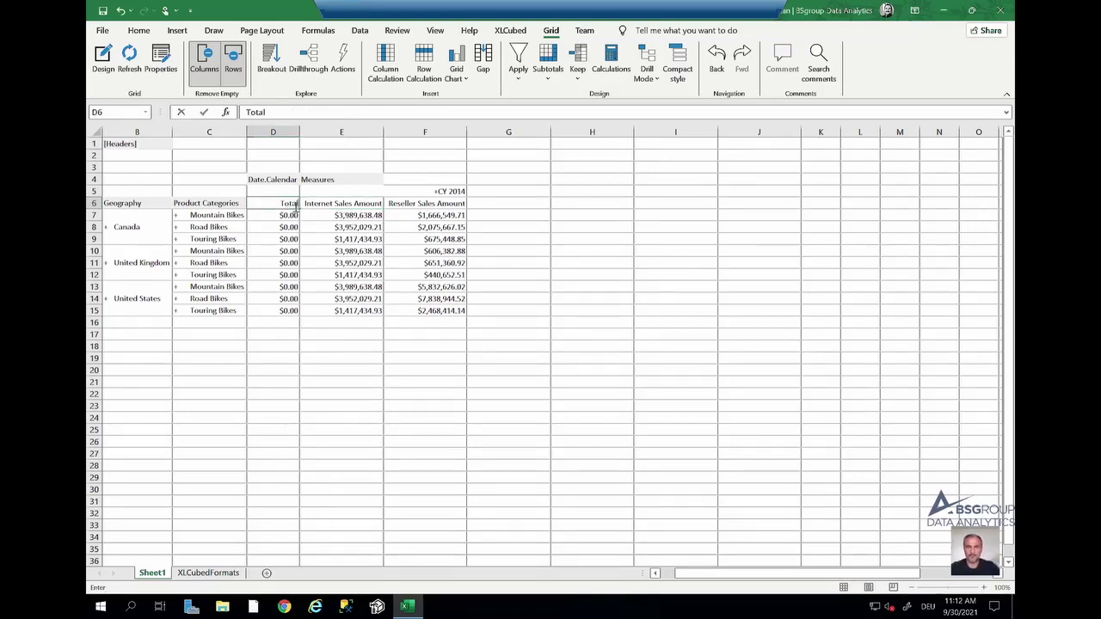
{"action": "key", "text": "Return"}
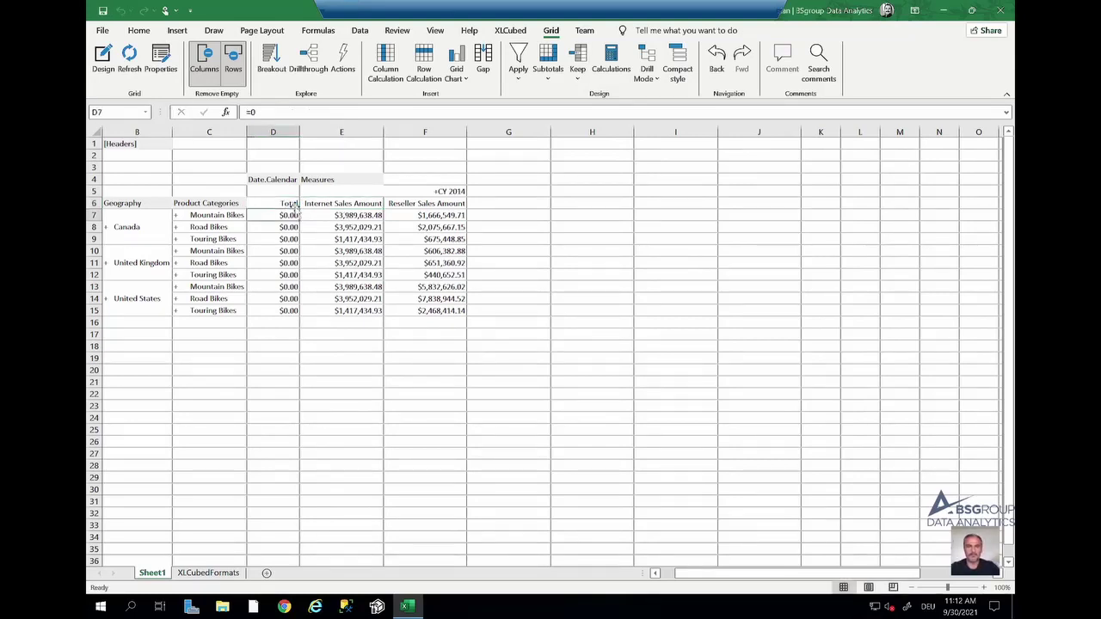
{"action": "type", "text": "="}
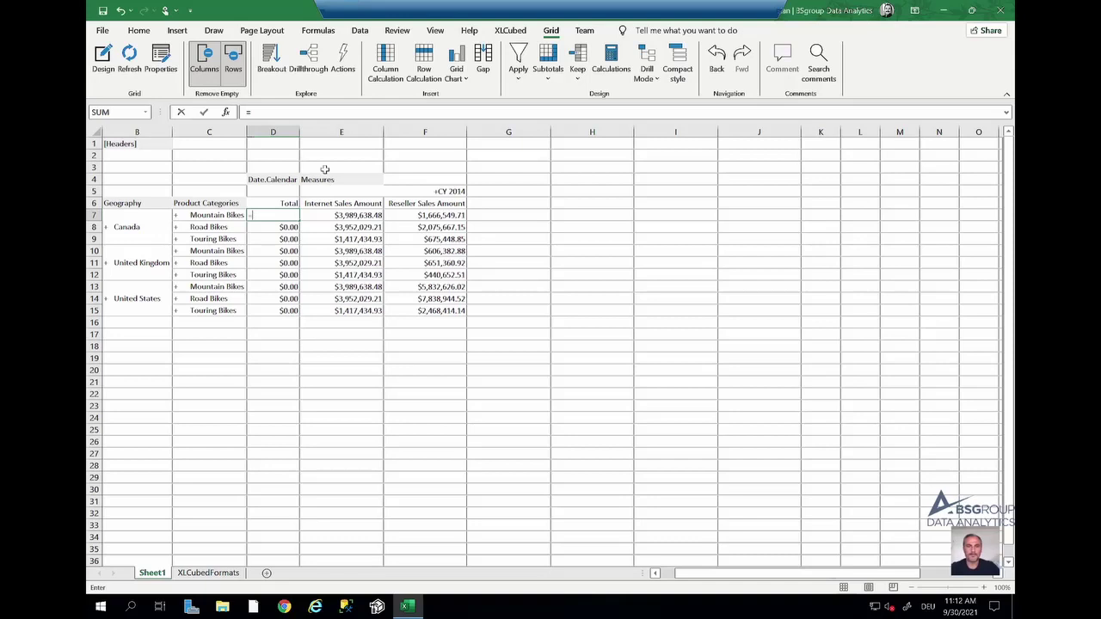
{"action": "left_click", "coordinate": [363, 219]}
{"action": "type", "text": "+"}
{"action": "left_click", "coordinate": [433, 215]}
{"action": "key", "text": "Return"}
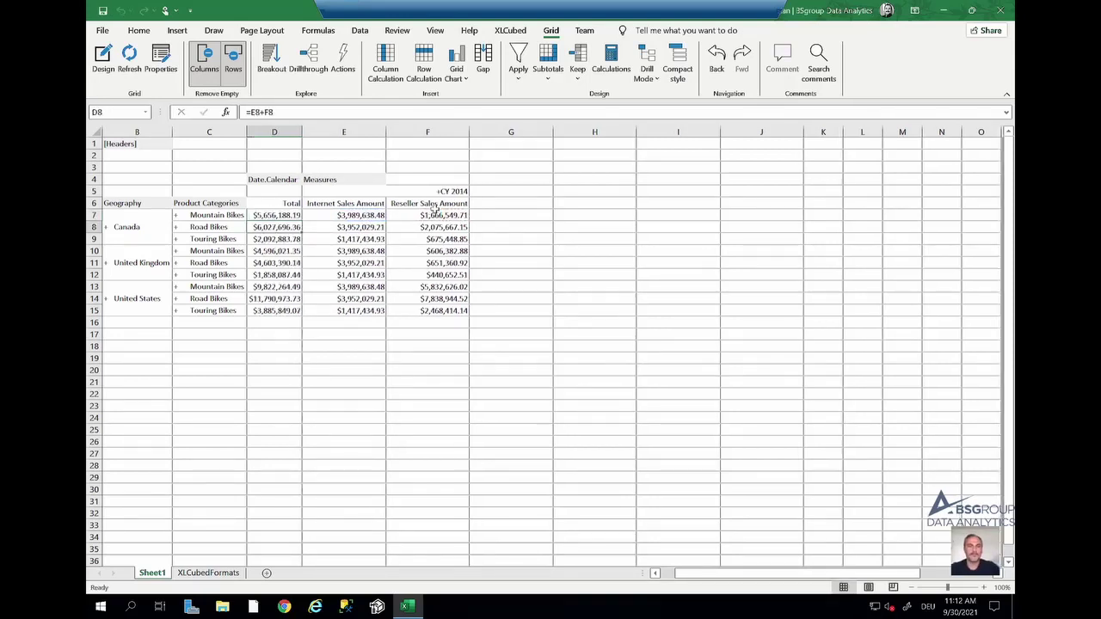
Step: Expand and collapse Canada and CY 2014 to check how the Total calculation carries over to regions and half-years
{"action": "left_click", "coordinate": [156, 228]}
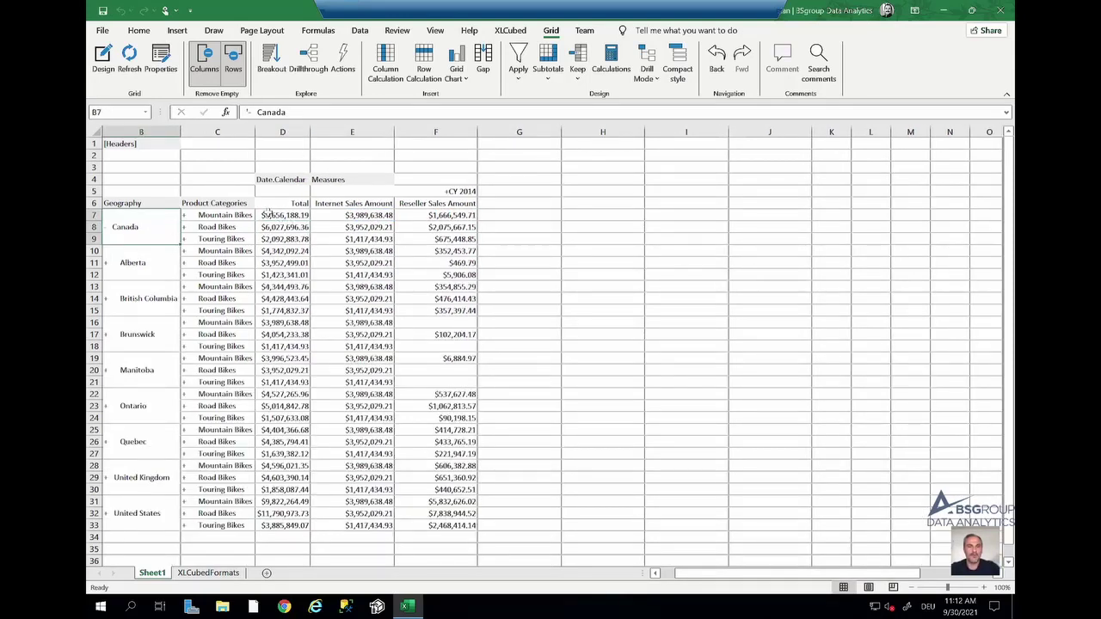
{"action": "double_click", "coordinate": [143, 227]}
{"action": "double_click", "coordinate": [424, 191]}
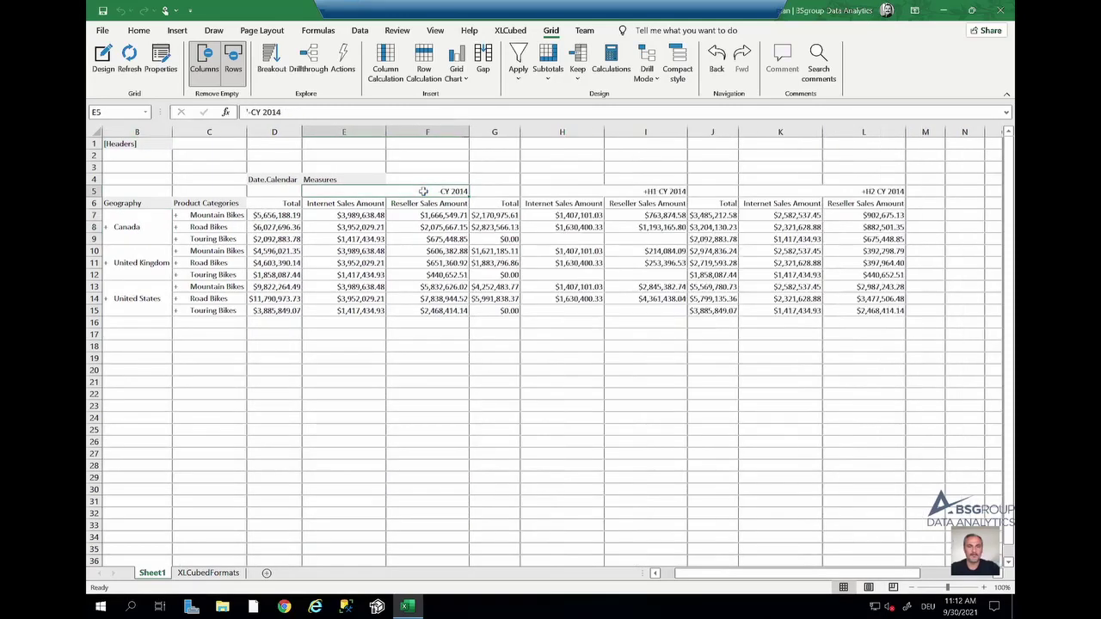
{"action": "left_click", "coordinate": [620, 195]}
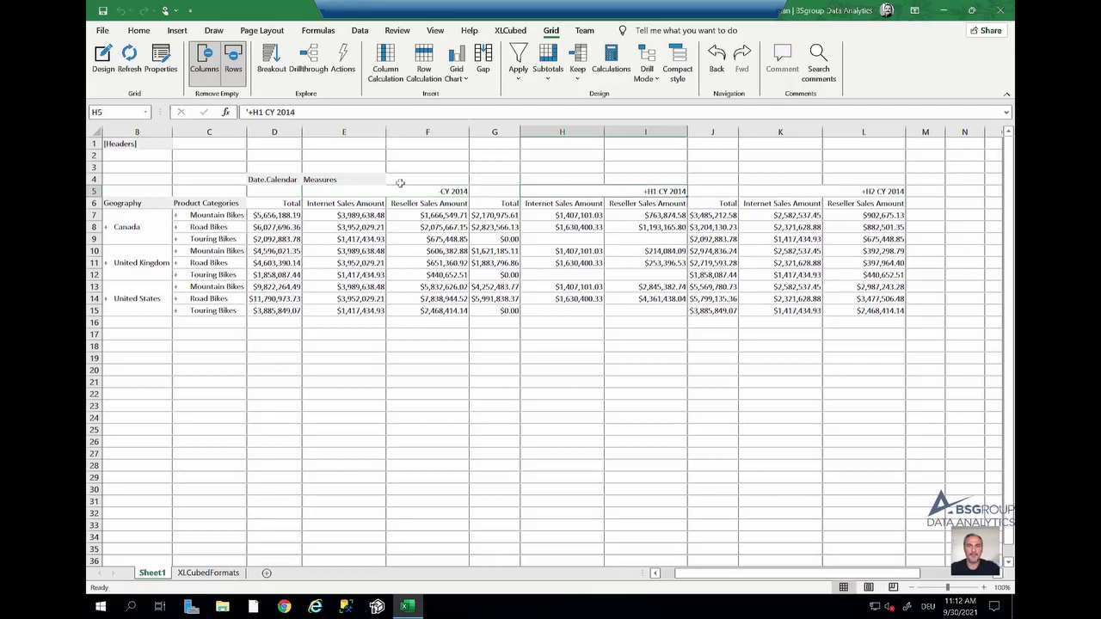
{"action": "left_click", "coordinate": [484, 205]}
{"action": "left_click", "coordinate": [613, 200]}
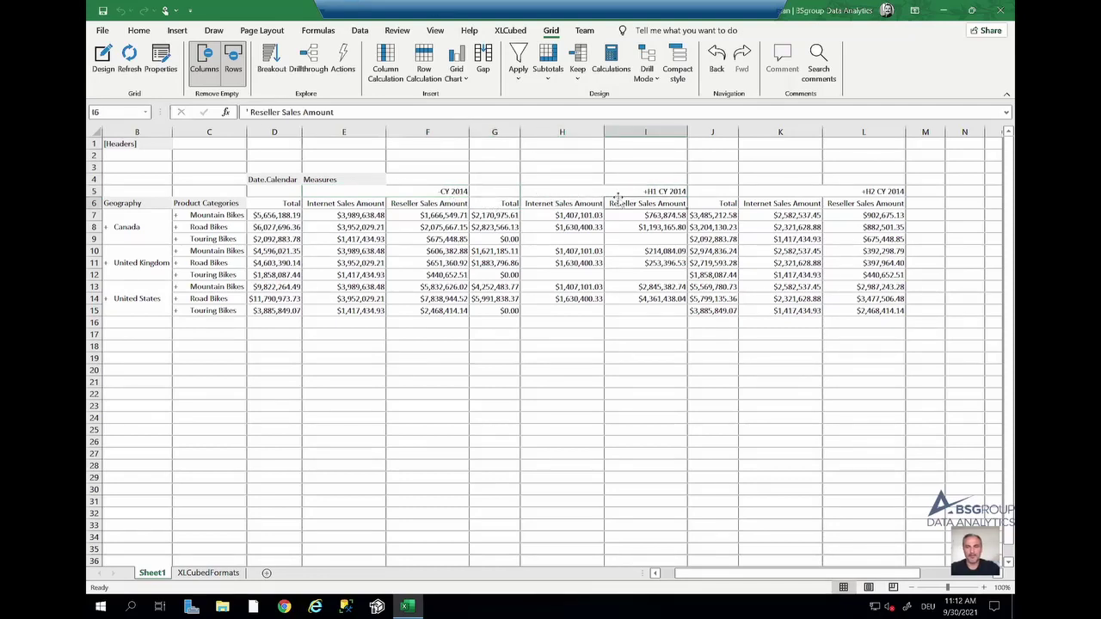
{"action": "double_click", "coordinate": [616, 192]}
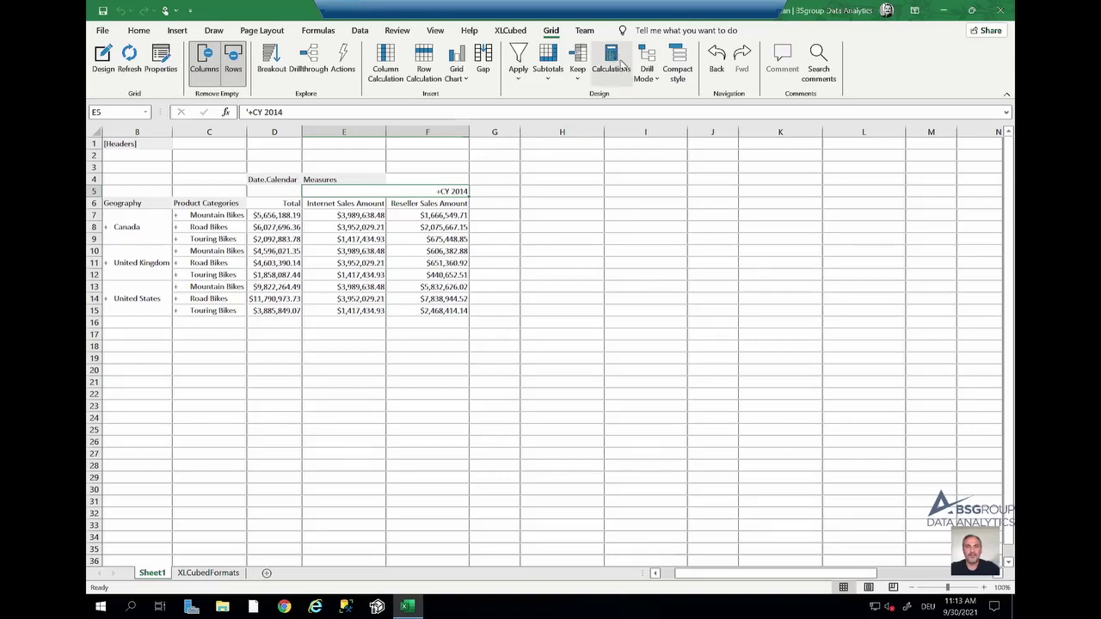
Step: Look at the grid's list of calculations from both the grid commands and the Total header, leaving it unchanged
{"action": "left_click", "coordinate": [616, 67]}
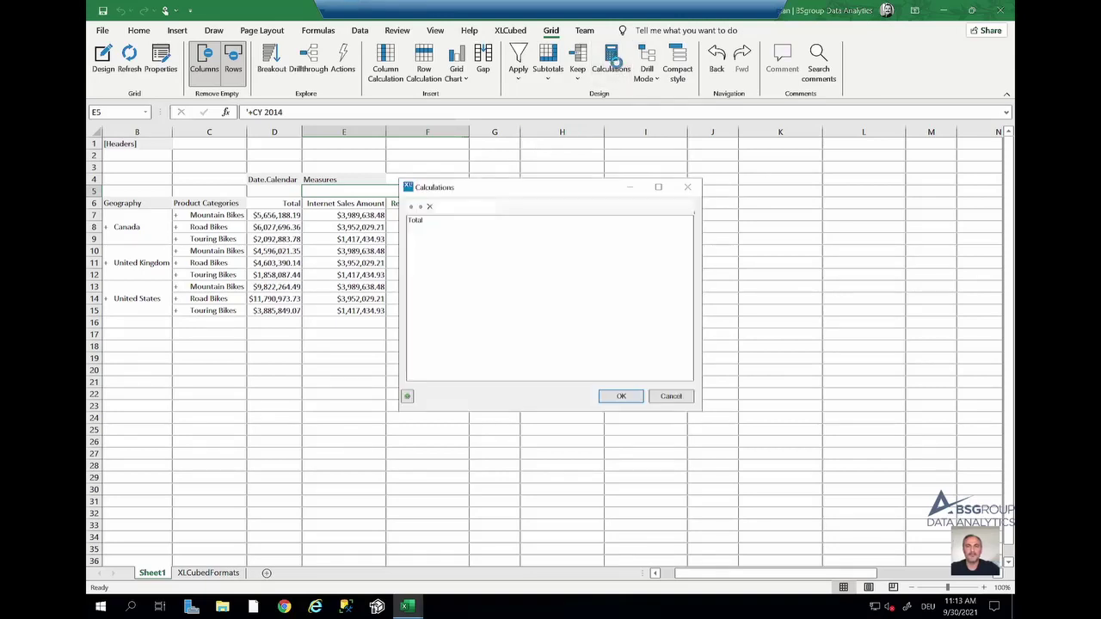
{"action": "left_click", "coordinate": [430, 222]}
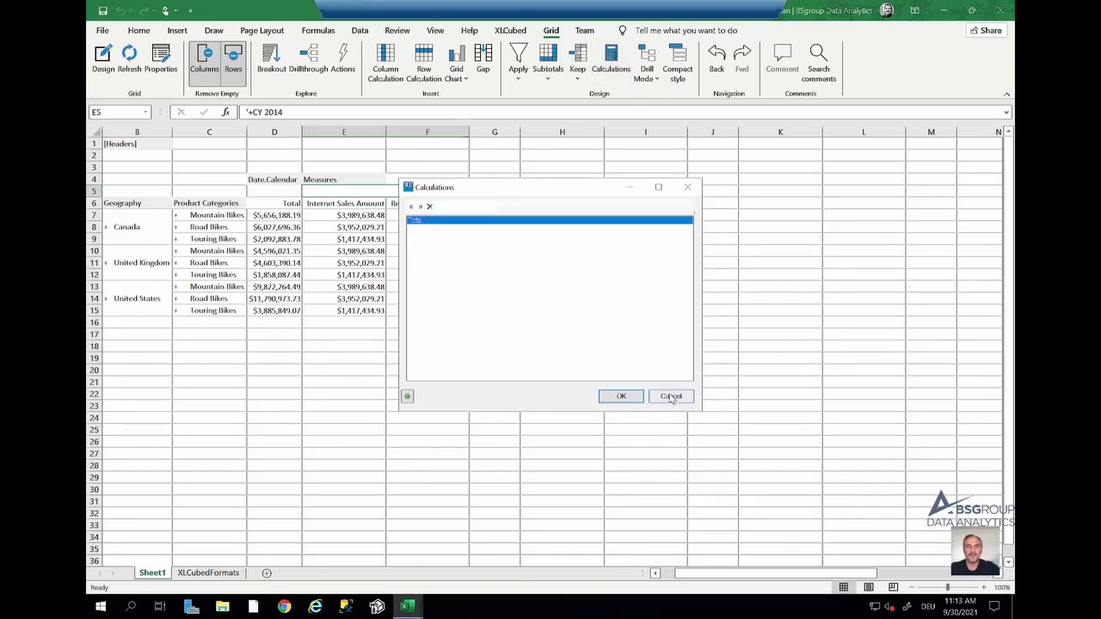
{"action": "right_click", "coordinate": [284, 208]}
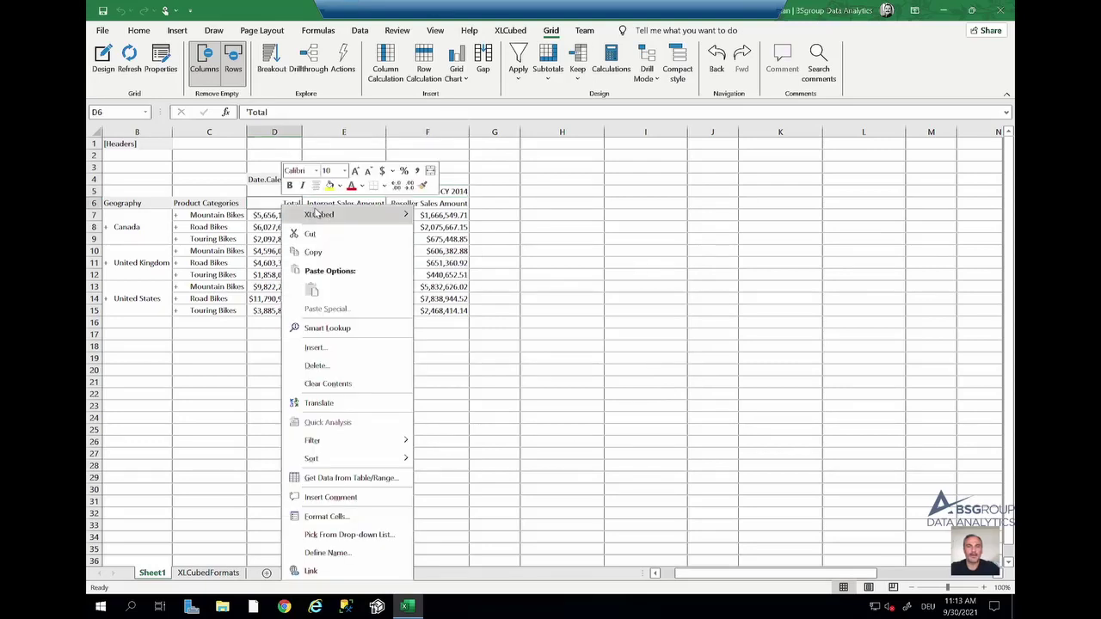
{"action": "mouse_move", "coordinate": [317, 215]}
{"action": "mouse_move", "coordinate": [521, 345]}
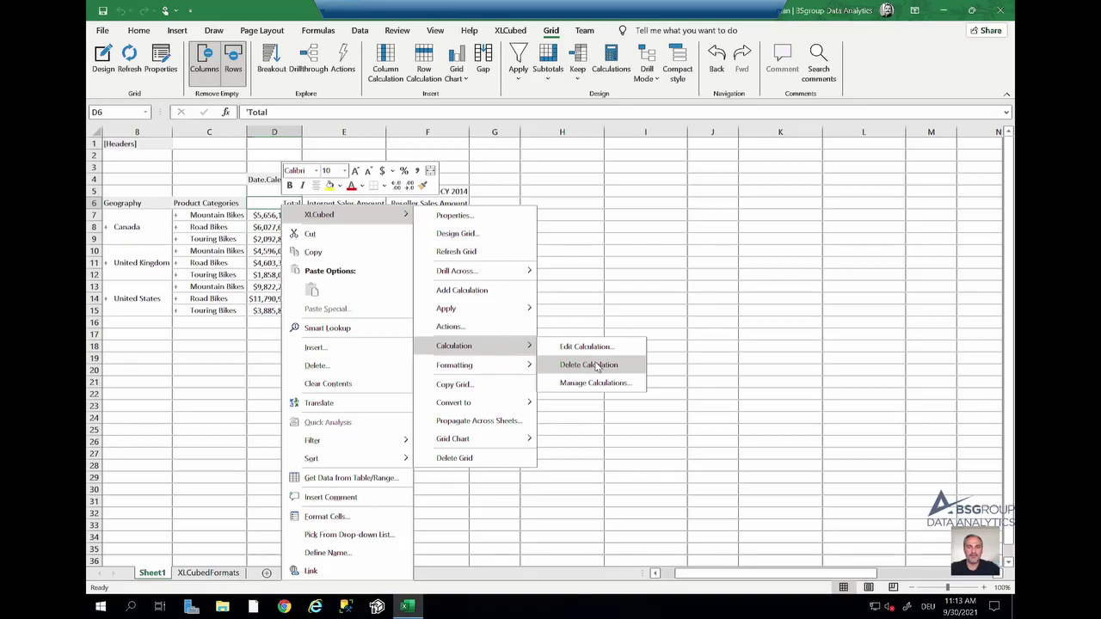
{"action": "left_click", "coordinate": [607, 391]}
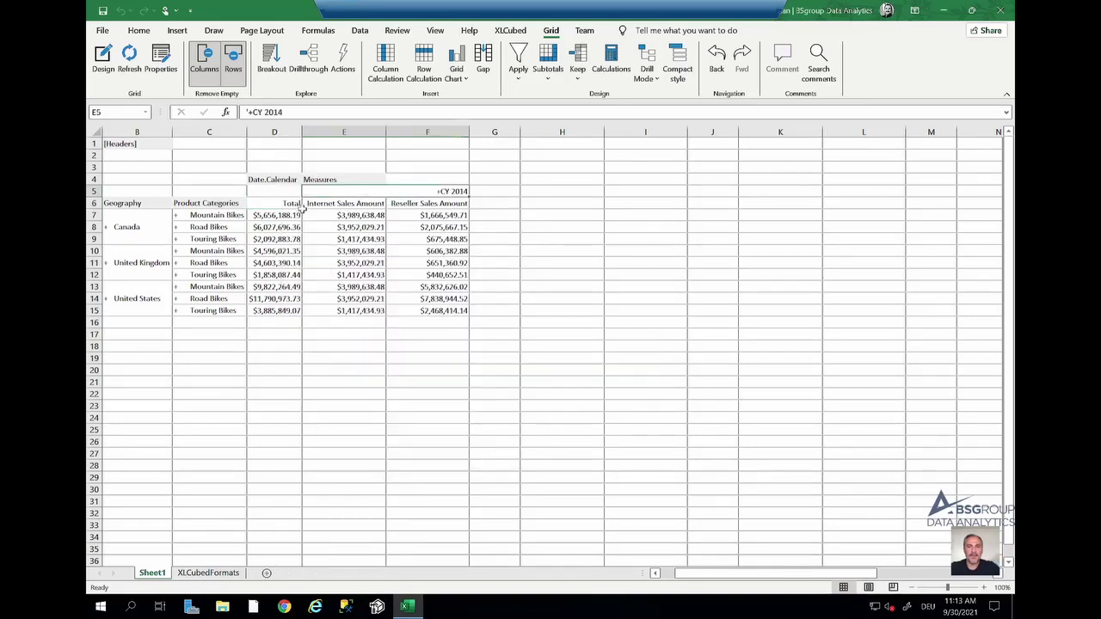
Step: Set the Total calculation to insert at position 1 and attach it to the axis instead of the Measures hierarchy
{"action": "left_click", "coordinate": [281, 204]}
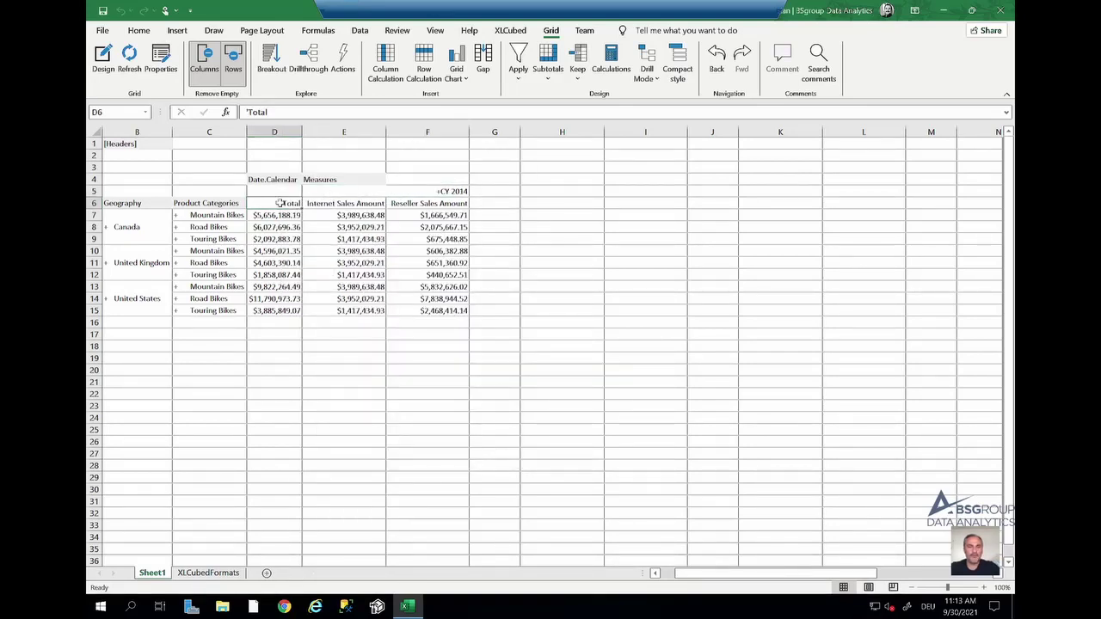
{"action": "double_click", "coordinate": [280, 204]}
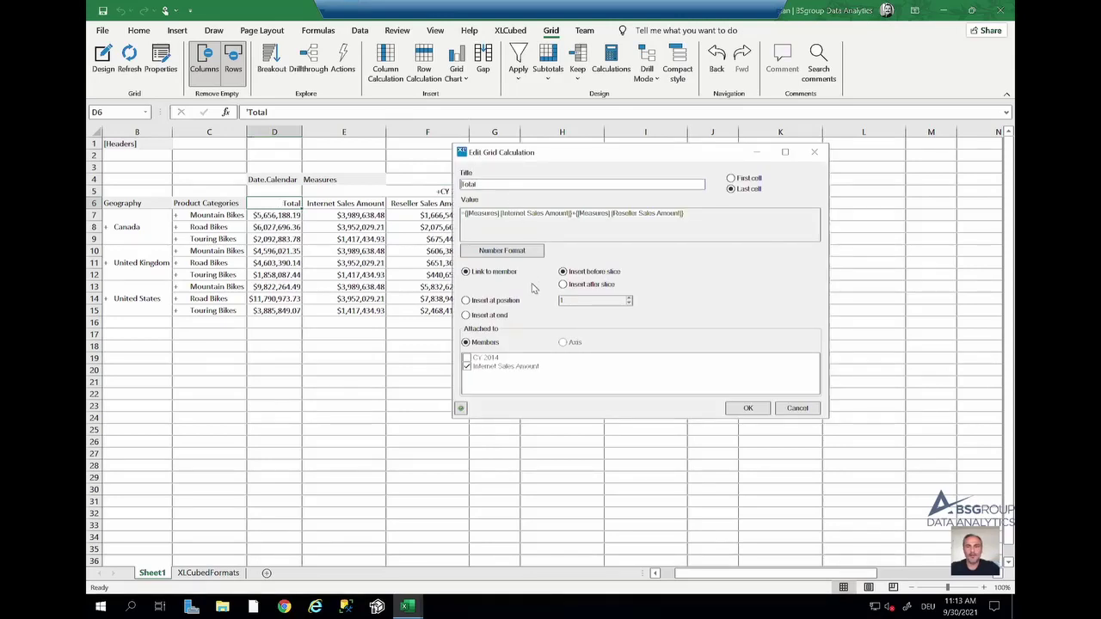
{"action": "left_click", "coordinate": [498, 302]}
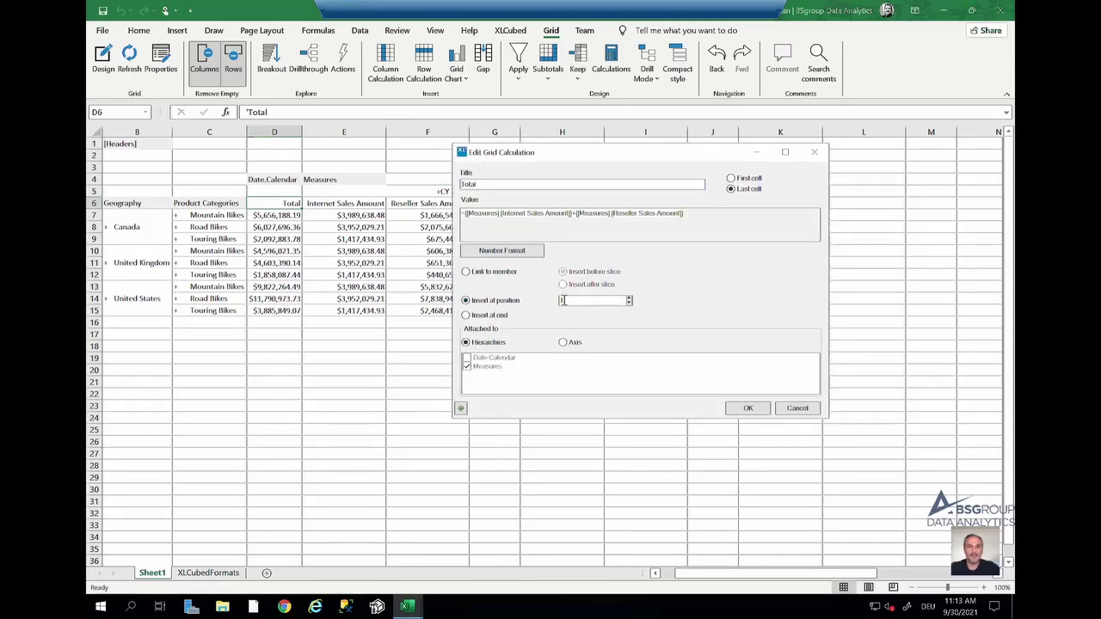
{"action": "left_click", "coordinate": [468, 366]}
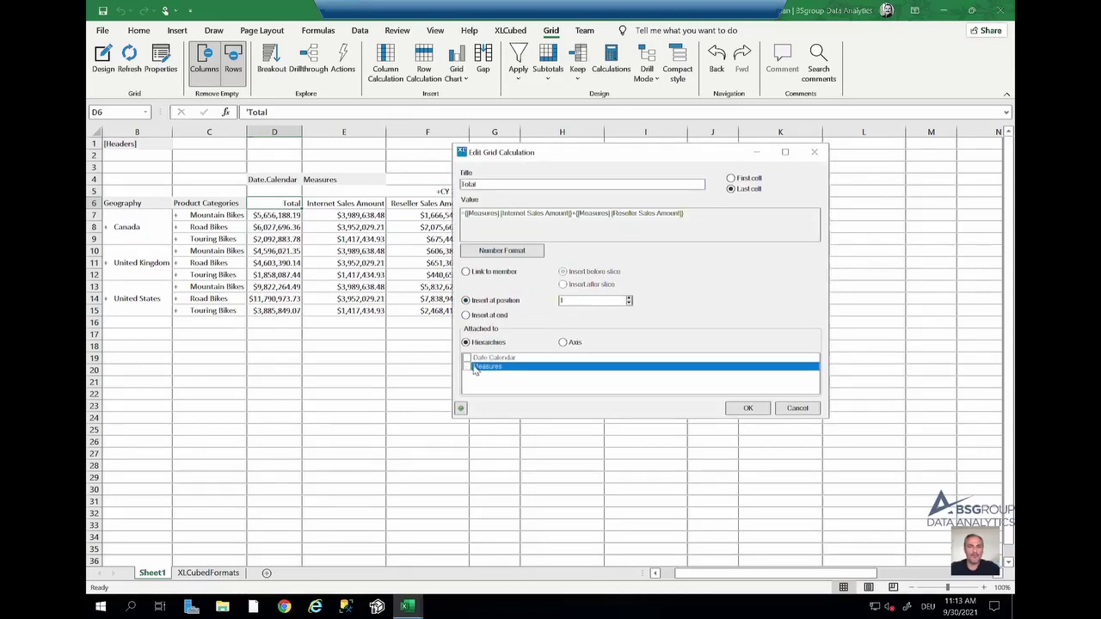
{"action": "left_click", "coordinate": [563, 342]}
{"action": "left_click", "coordinate": [746, 408]}
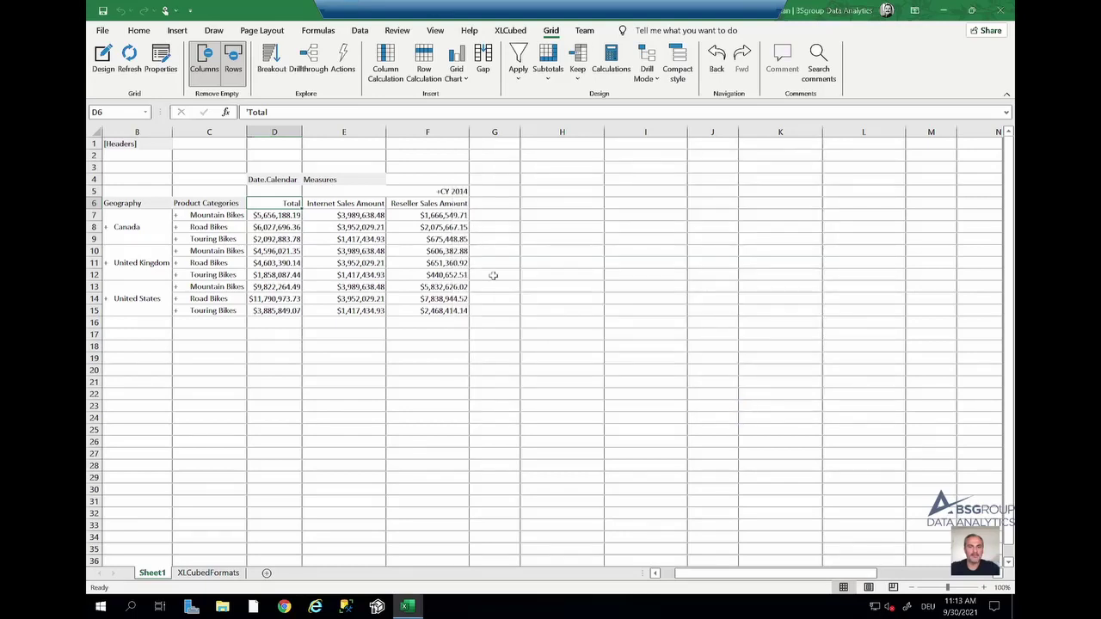
Step: Re-enter the Total formula in D7 as =E7+F7, adding Internet and Reseller Sales Amount
{"action": "left_click", "coordinate": [297, 215]}
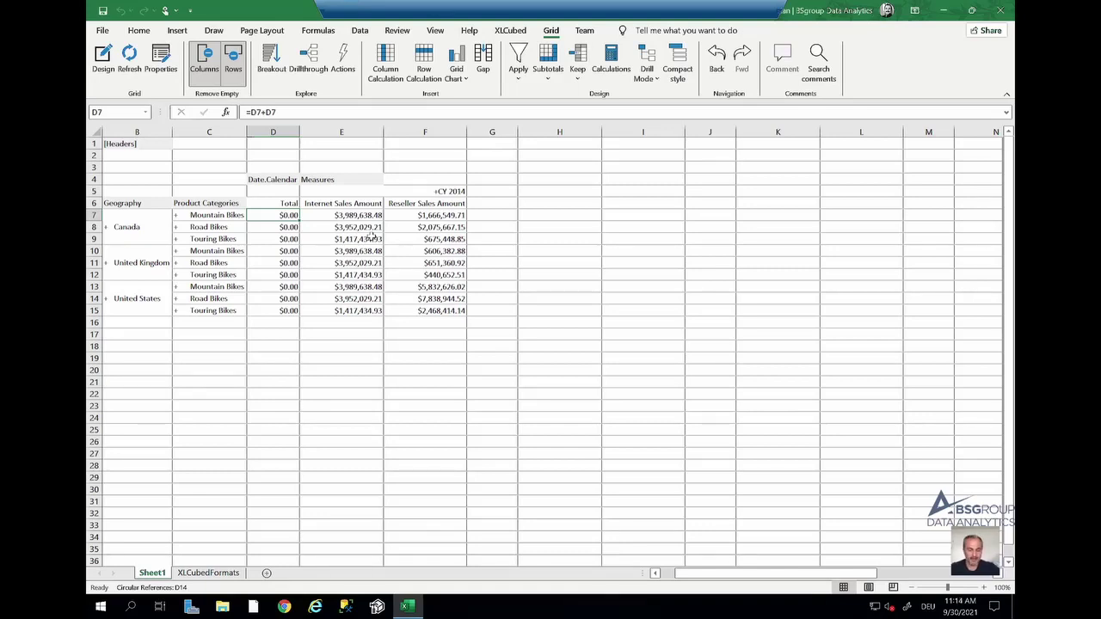
{"action": "type", "text": "="}
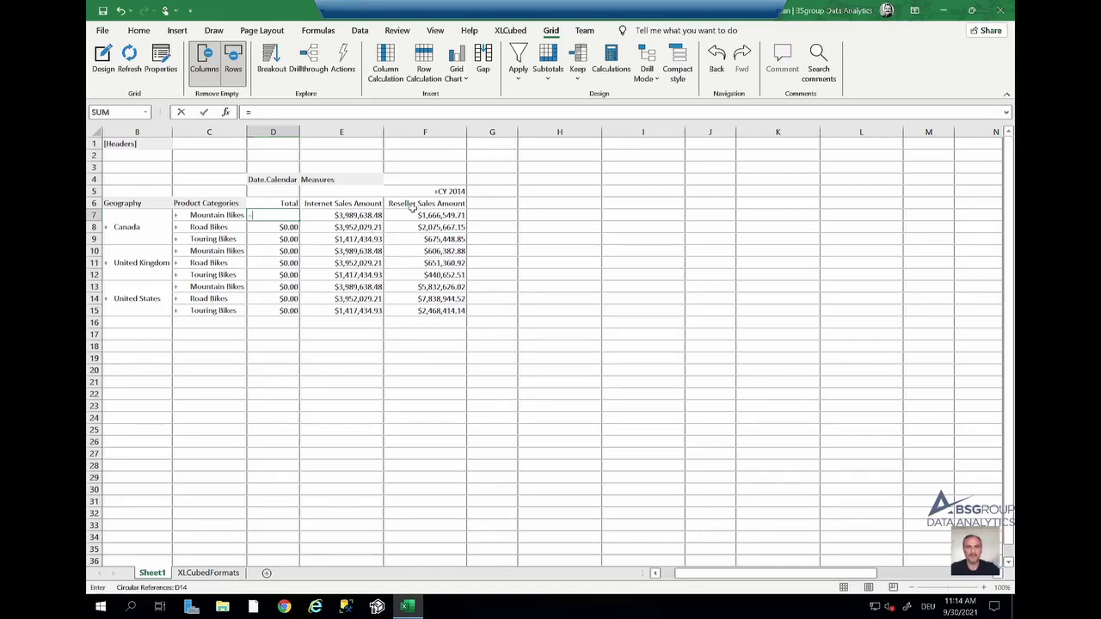
{"action": "left_click", "coordinate": [372, 215]}
{"action": "type", "text": "+"}
{"action": "left_click", "coordinate": [418, 217]}
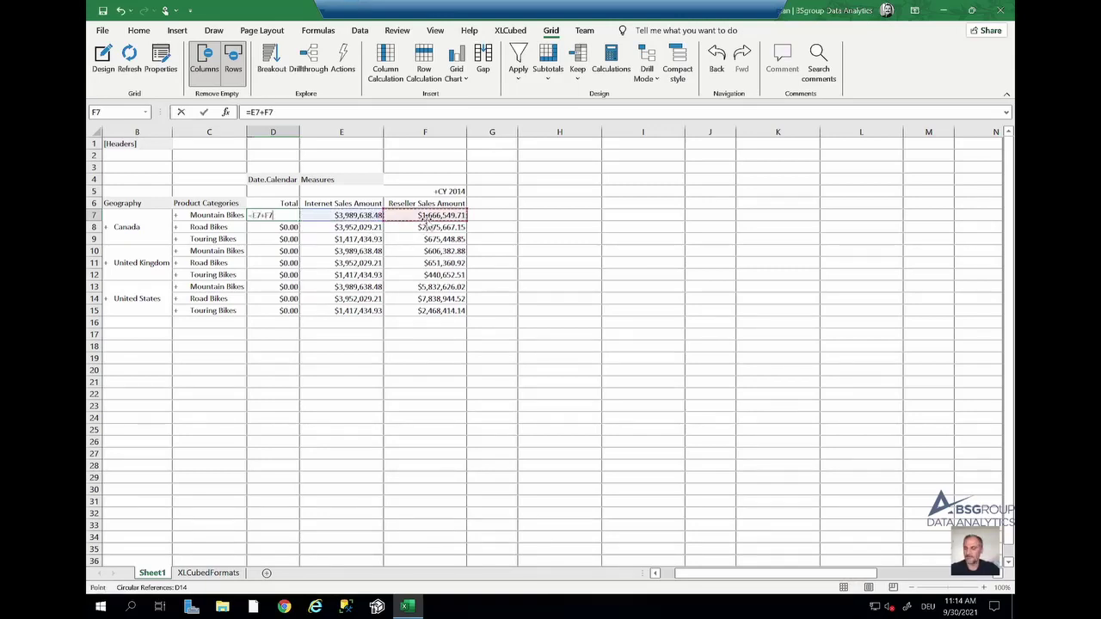
{"action": "key", "text": "Return"}
Step: Expand CY 2014 and H1 CY 2014 to check where the Total column appears, and collapse the year again
{"action": "left_click", "coordinate": [390, 190]}
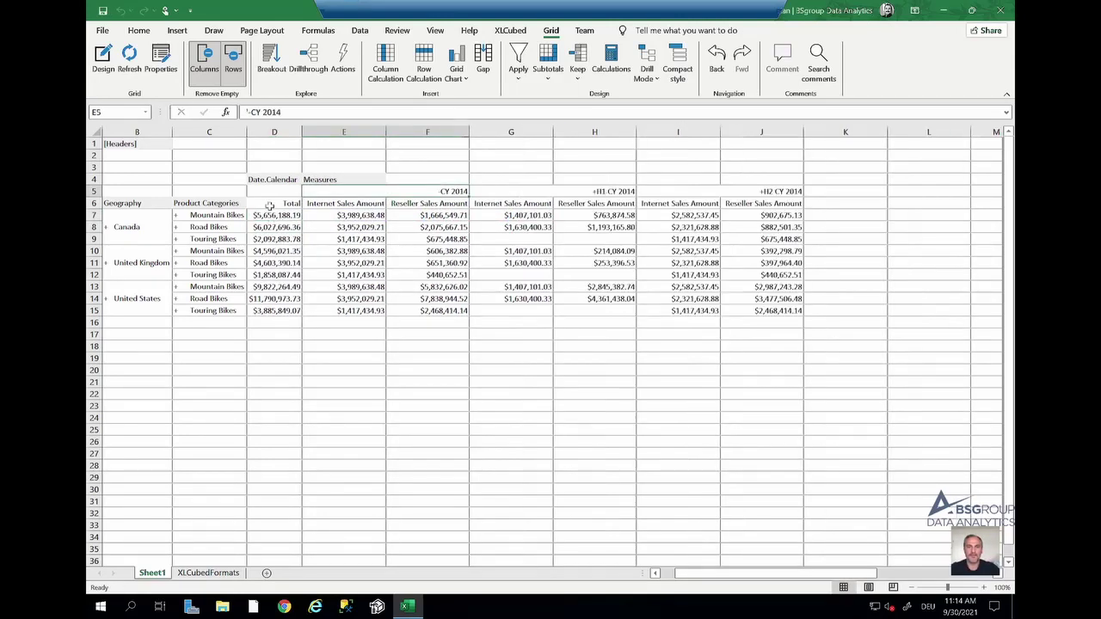
{"action": "left_click", "coordinate": [505, 191]}
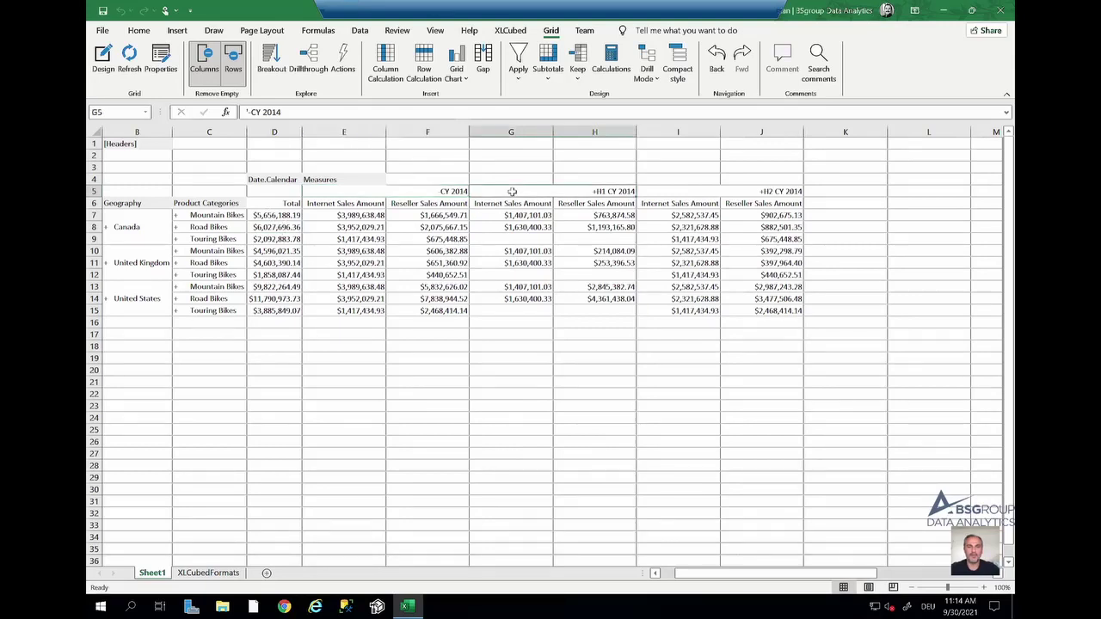
{"action": "left_click", "coordinate": [512, 190]}
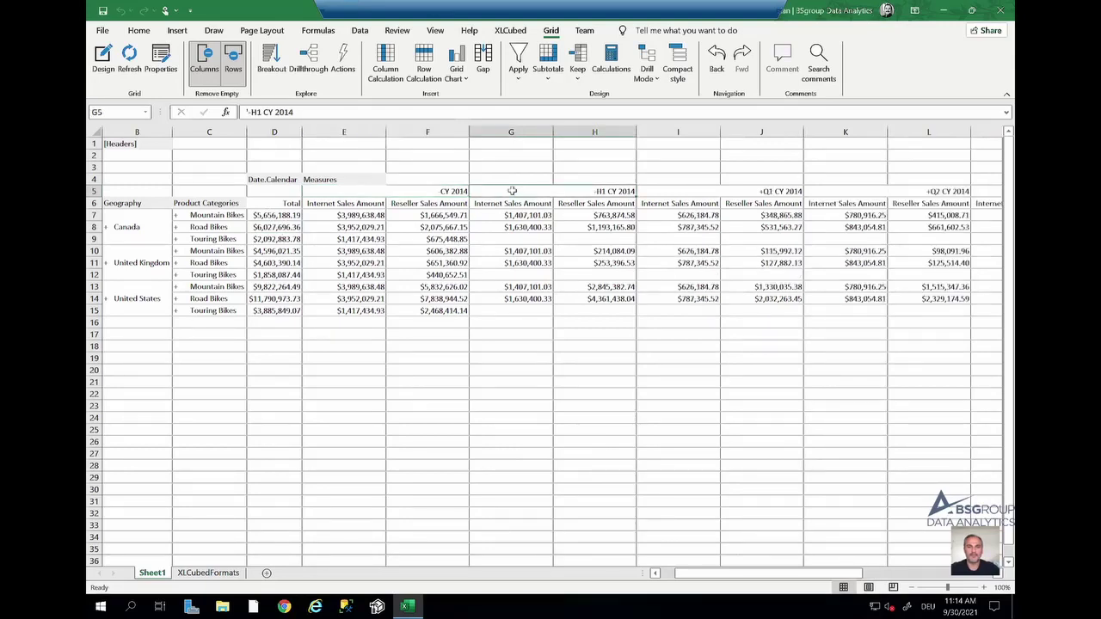
{"action": "left_click", "coordinate": [447, 191]}
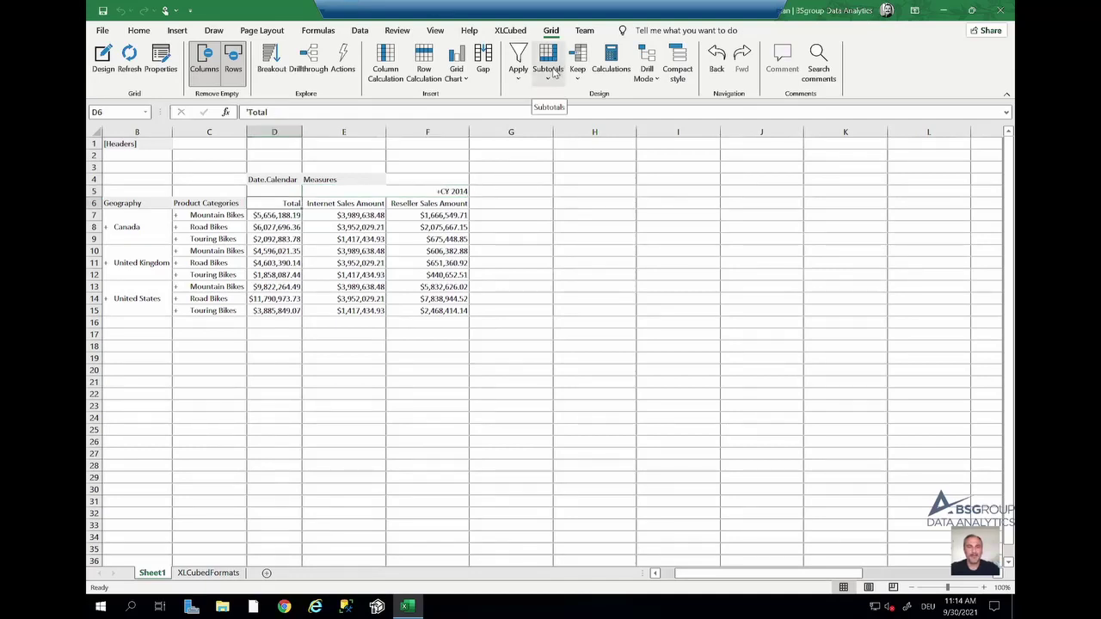
Step: Add Sum subtotals for each country in the Geography rows
{"action": "left_click", "coordinate": [146, 229]}
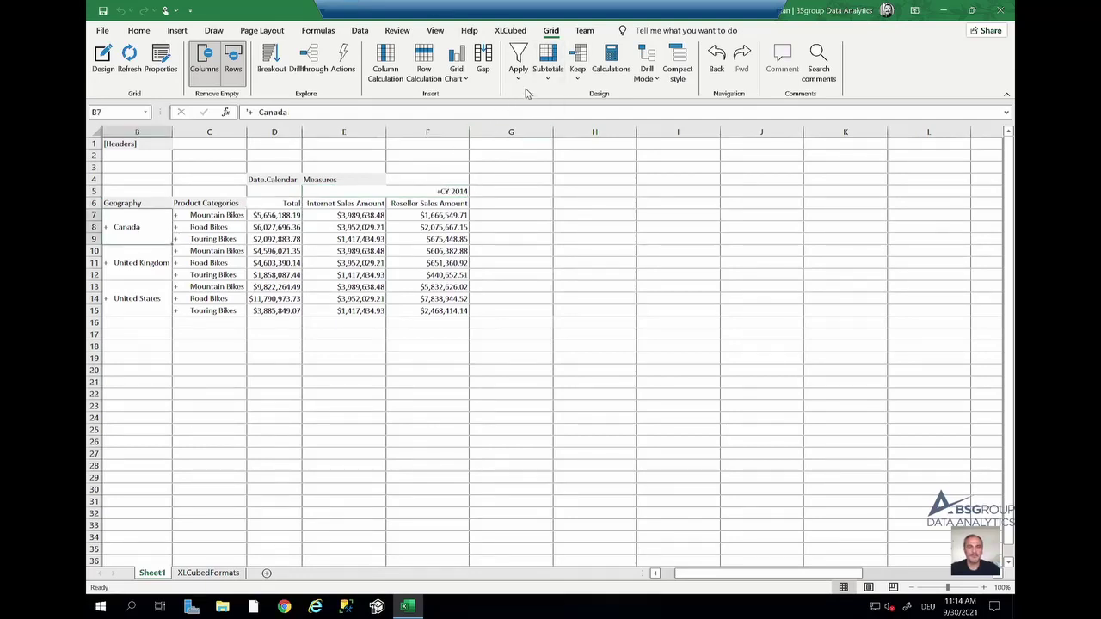
{"action": "left_click", "coordinate": [544, 73]}
{"action": "left_click", "coordinate": [570, 97]}
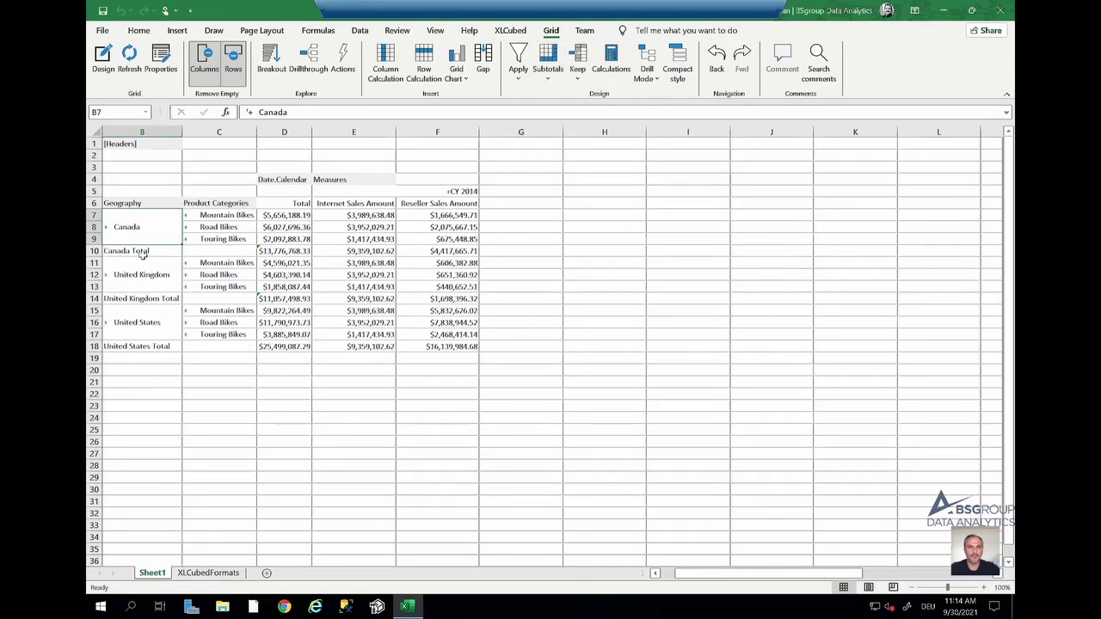
Step: Toggle the country subtotals between Cube mode and Excel mode and back, and check the Canada total's formula in D10
{"action": "left_click", "coordinate": [142, 250]}
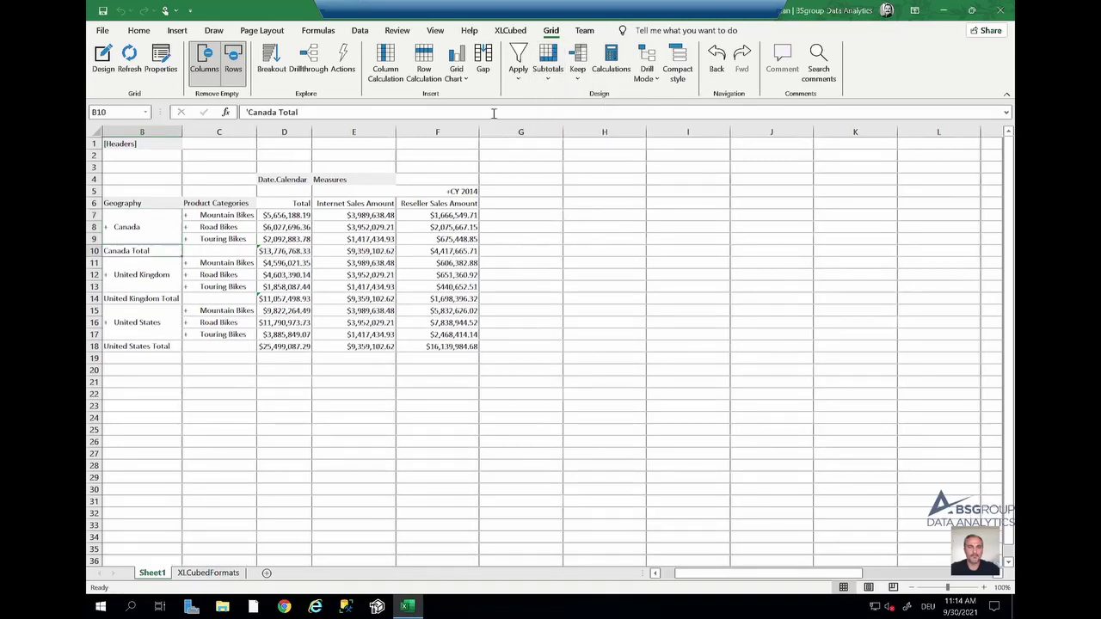
{"action": "left_click", "coordinate": [551, 76]}
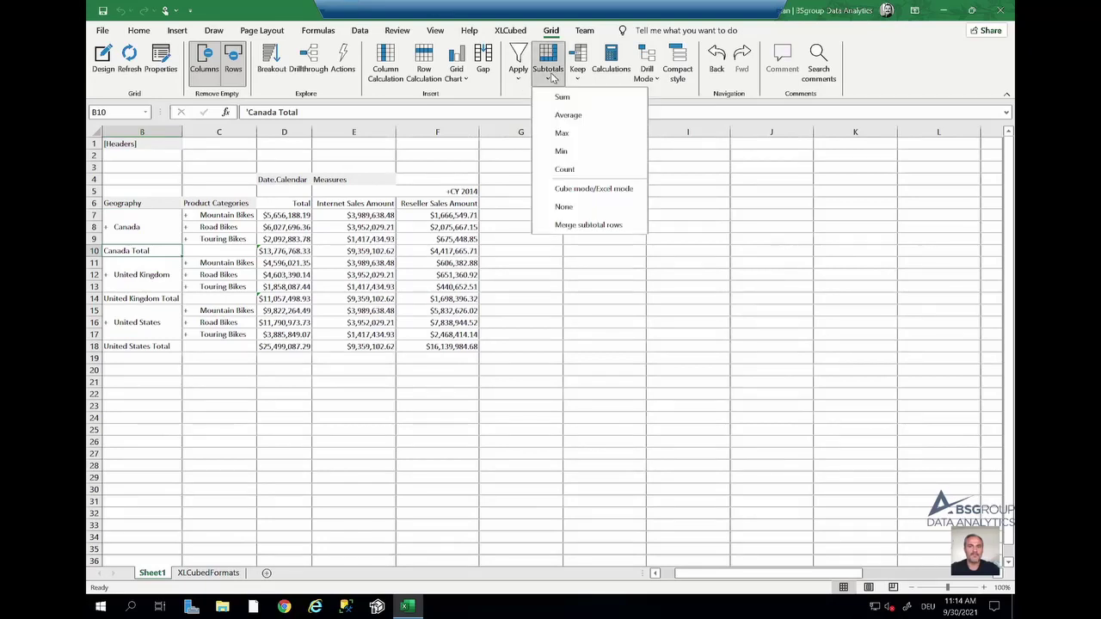
{"action": "left_click", "coordinate": [579, 193]}
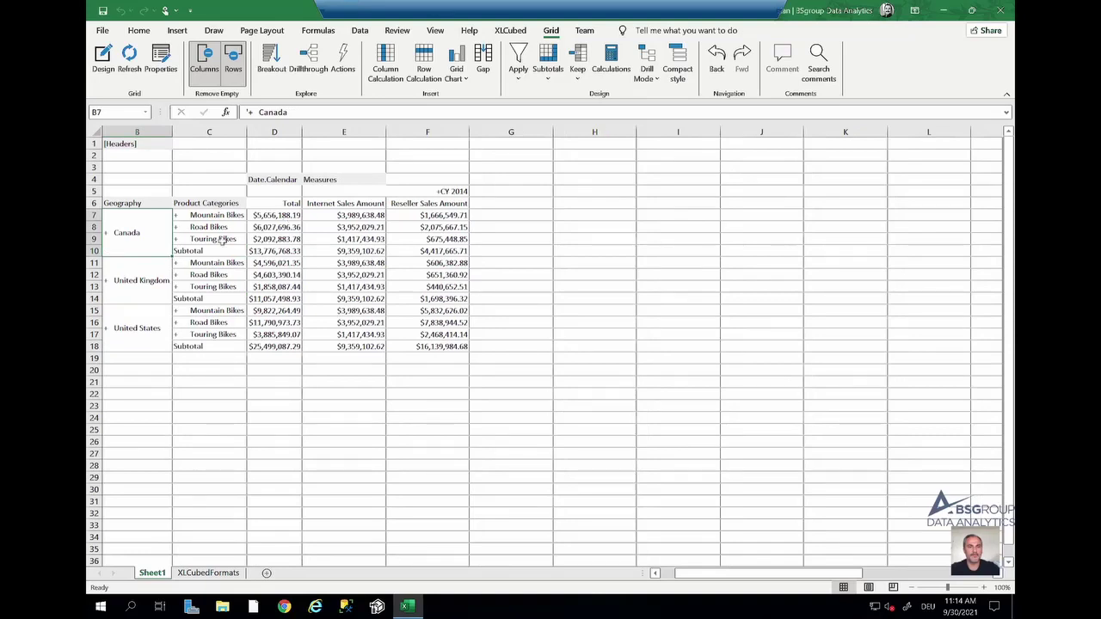
{"action": "left_click", "coordinate": [551, 76]}
{"action": "left_click", "coordinate": [579, 187]}
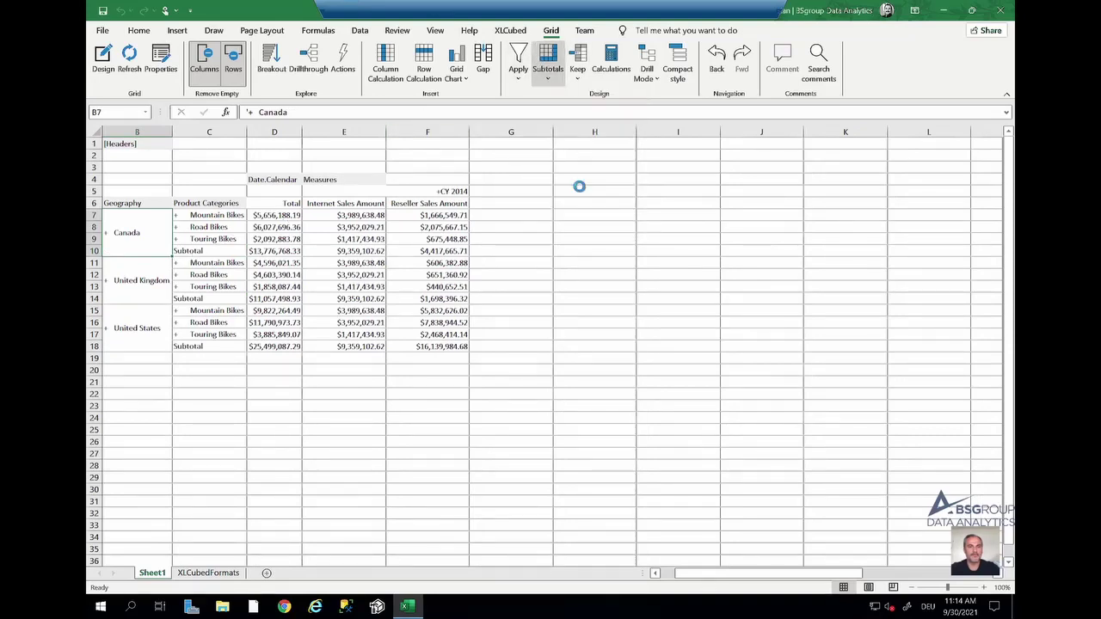
{"action": "left_click", "coordinate": [215, 250]}
{"action": "left_click", "coordinate": [293, 248]}
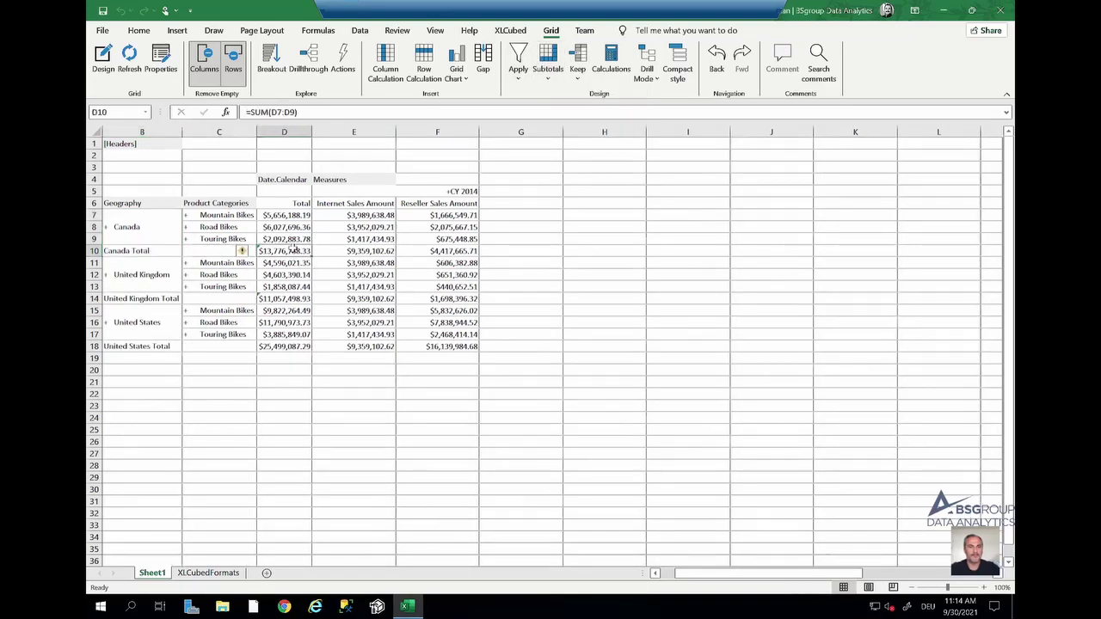
Step: Expand Canada to examine the subtotals for its provinces, including Alberta, and collapse it again
{"action": "double_click", "coordinate": [148, 230]}
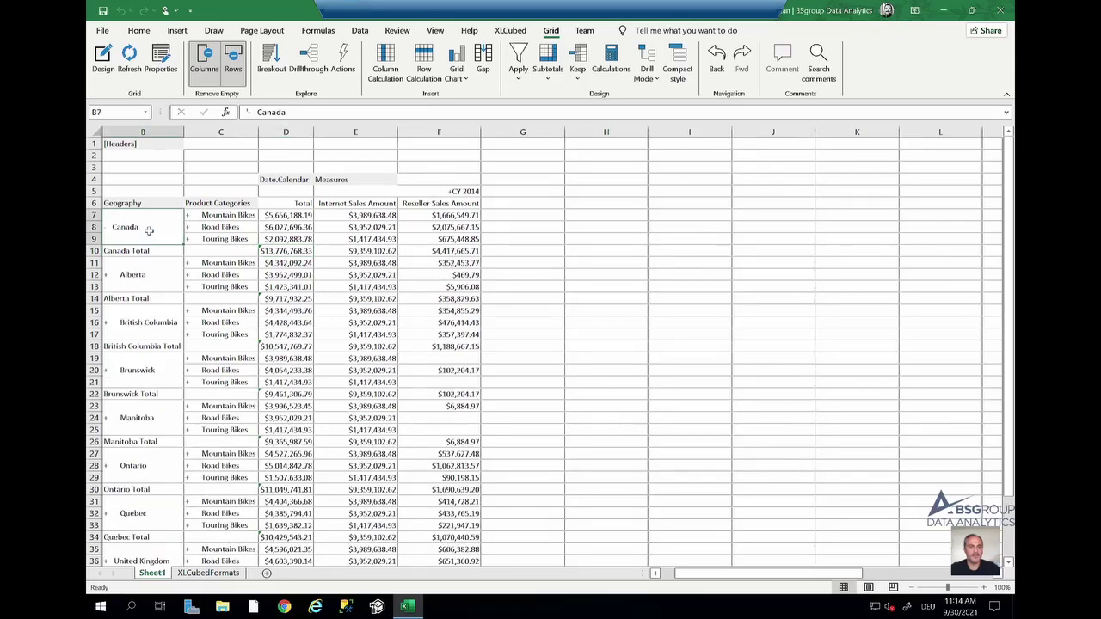
{"action": "left_click", "coordinate": [135, 276]}
{"action": "left_click", "coordinate": [133, 298]}
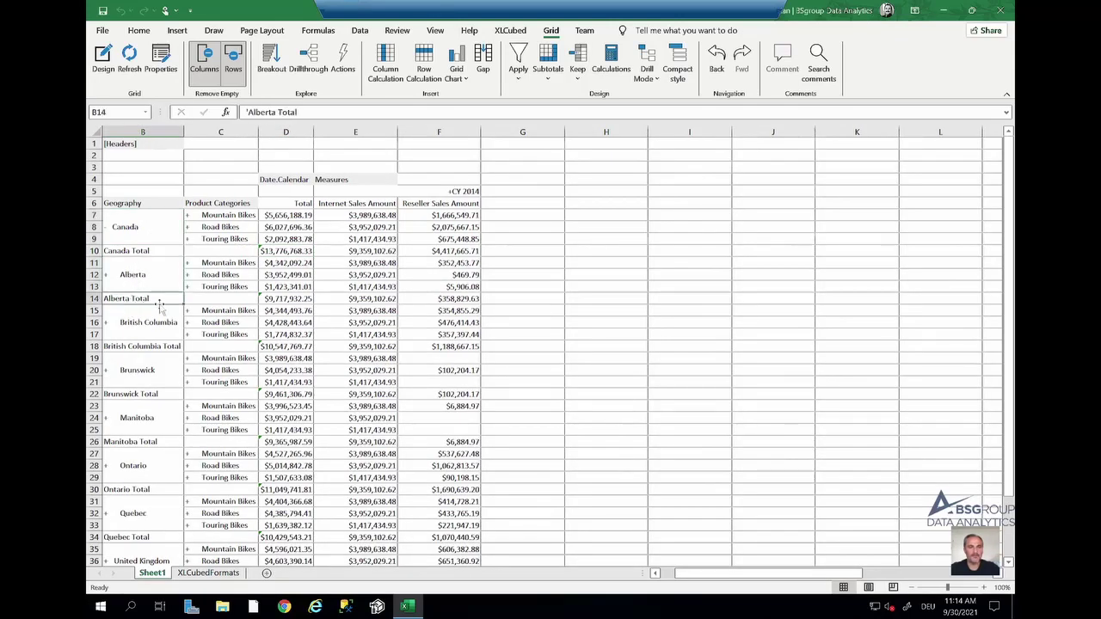
{"action": "double_click", "coordinate": [123, 275]}
{"action": "double_click", "coordinate": [134, 277]}
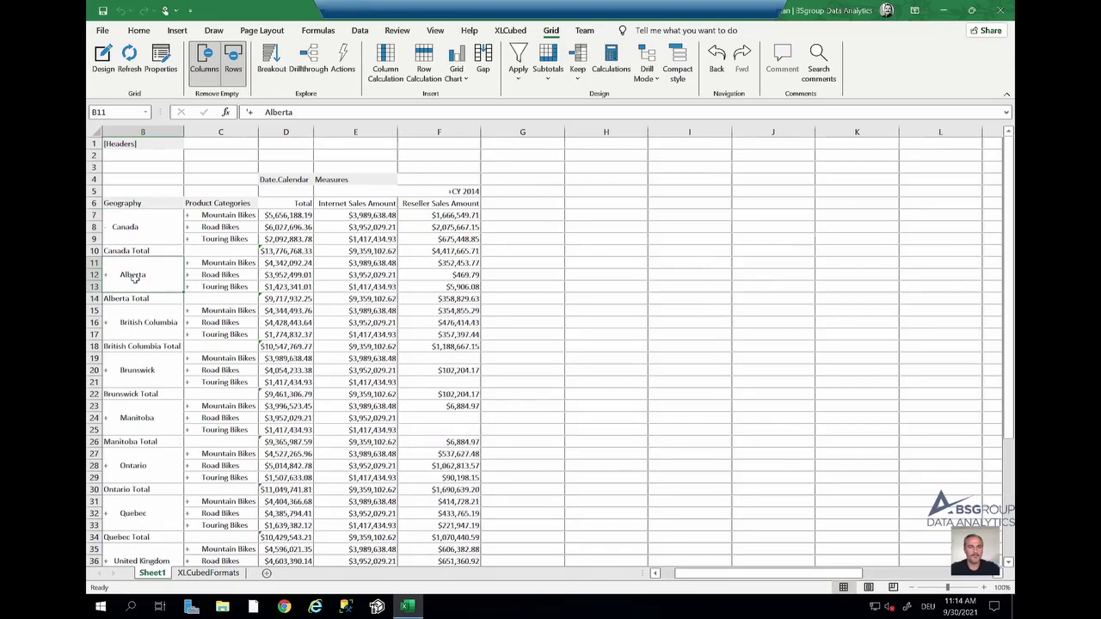
{"action": "left_click", "coordinate": [132, 228]}
{"action": "double_click", "coordinate": [133, 228]}
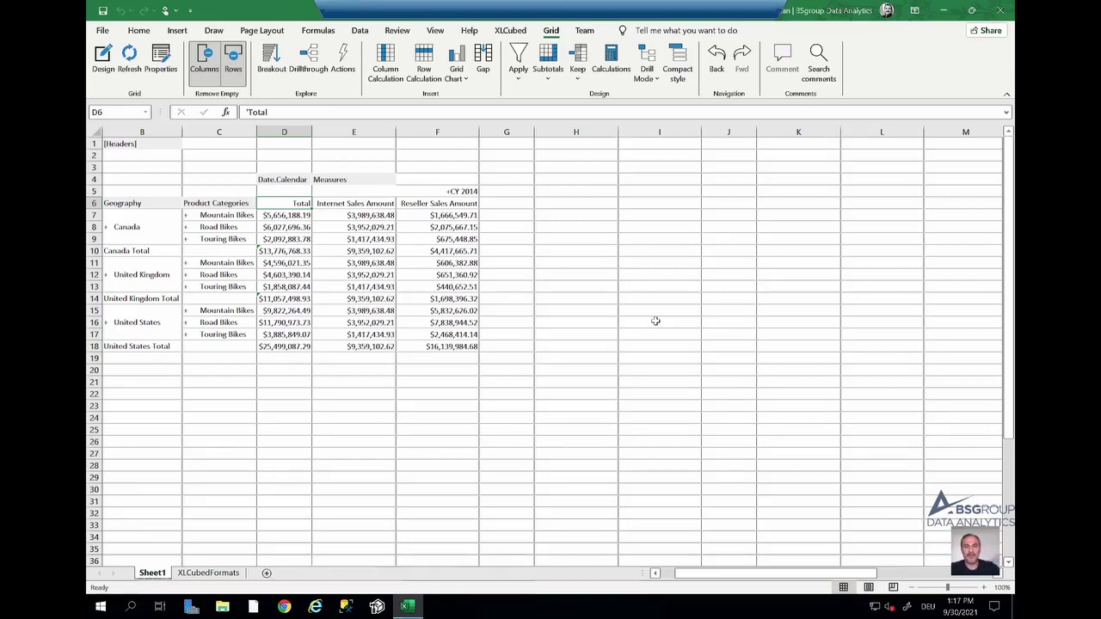
Step: Link the Total calculation to the Internet Sales Amount member, inserted before the slice, and check it by expanding and collapsing CY 2014
{"action": "double_click", "coordinate": [296, 206]}
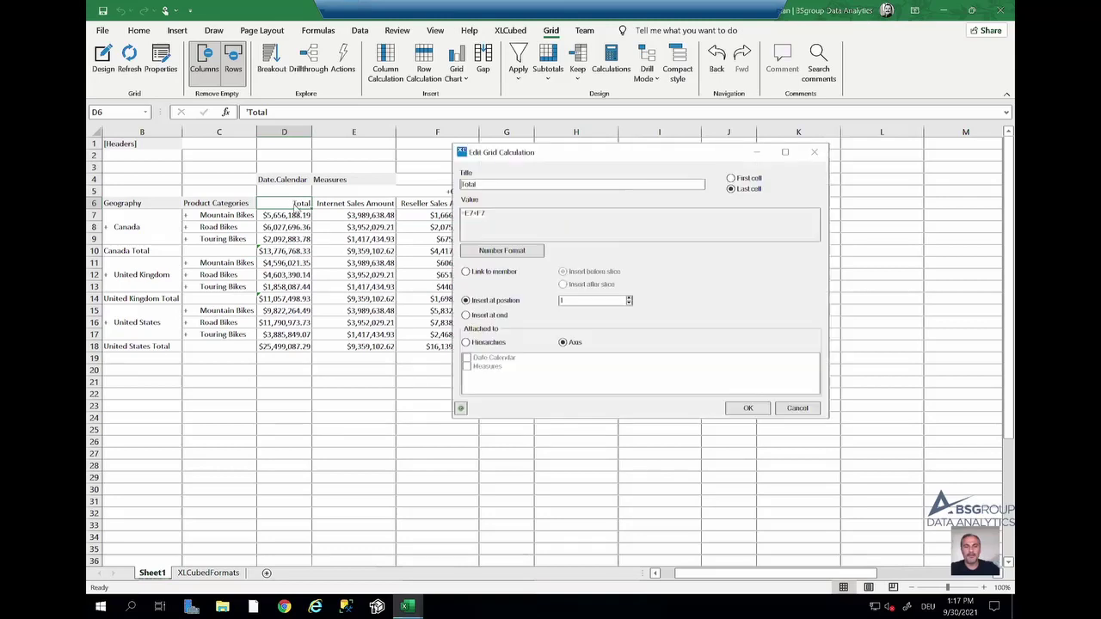
{"action": "left_click", "coordinate": [513, 273]}
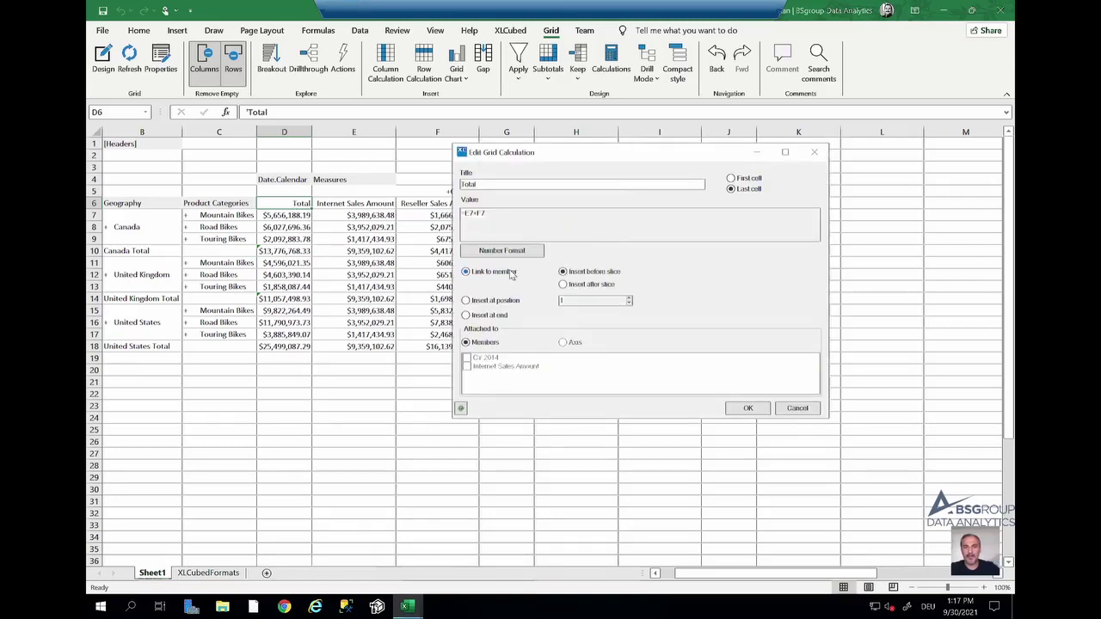
{"action": "left_click", "coordinate": [470, 368]}
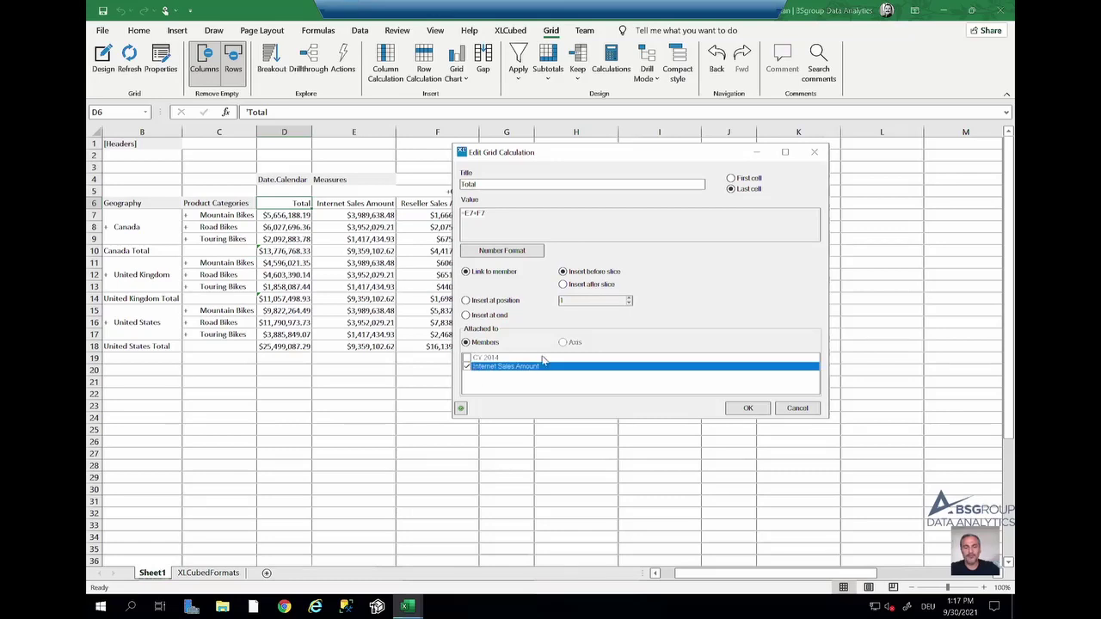
{"action": "left_click", "coordinate": [750, 408]}
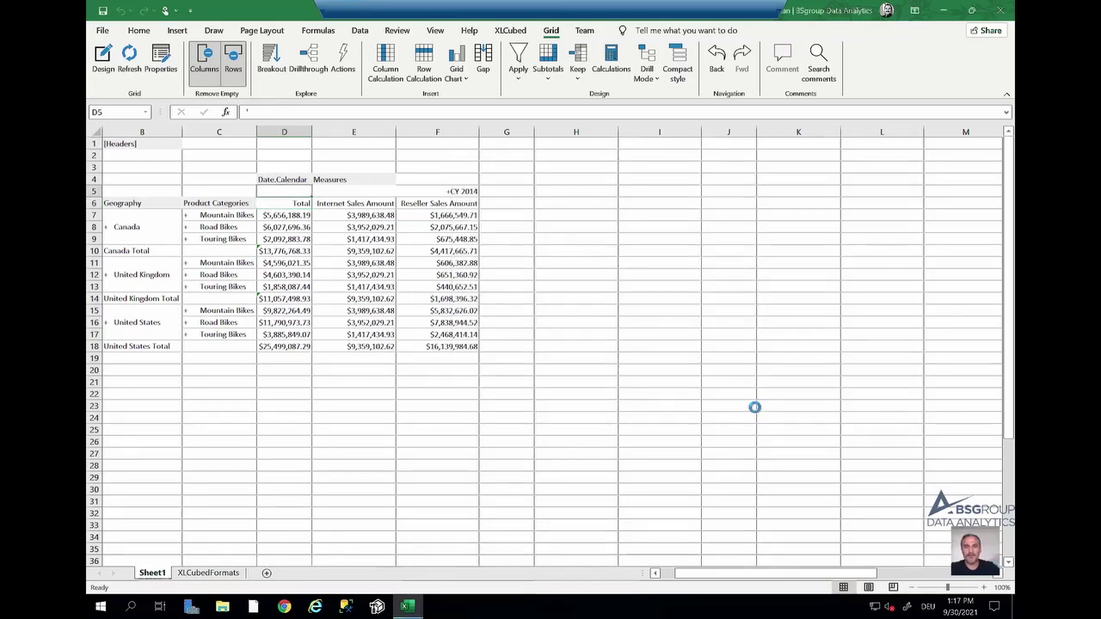
{"action": "left_click", "coordinate": [526, 203]}
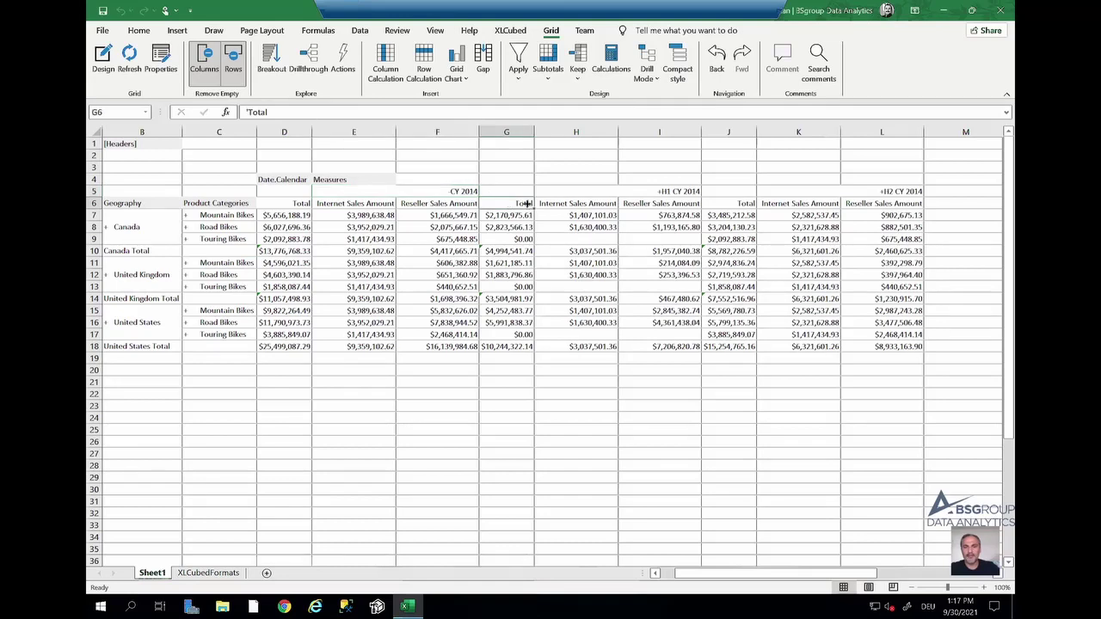
{"action": "double_click", "coordinate": [460, 191]}
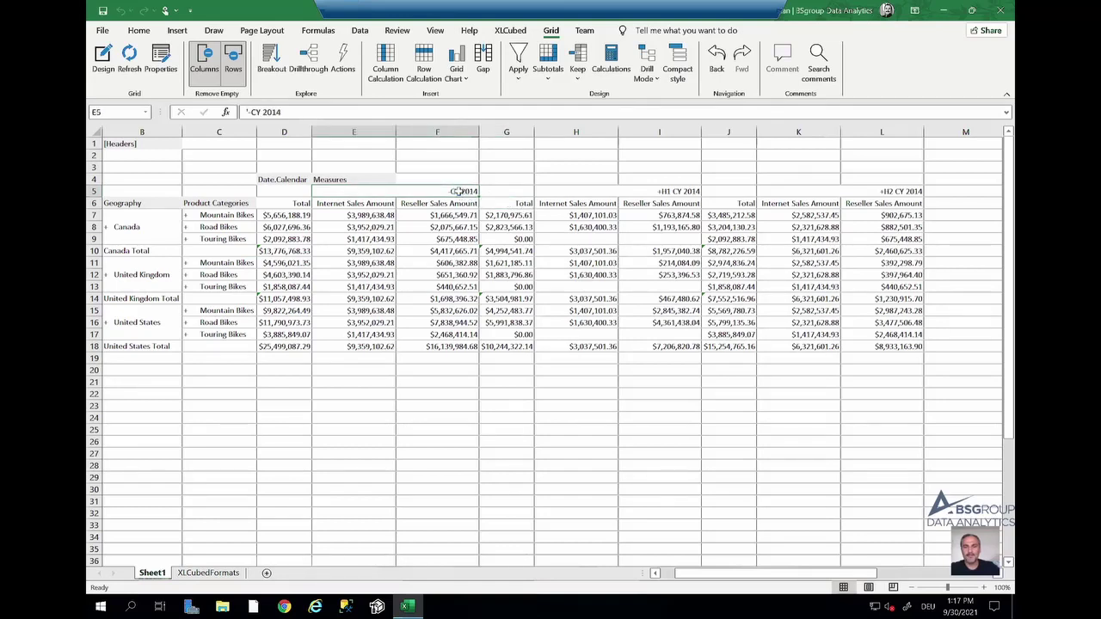
Step: Make the Total column title in D6 dynamic with the formula =E5& " Total"
{"action": "left_click", "coordinate": [293, 204]}
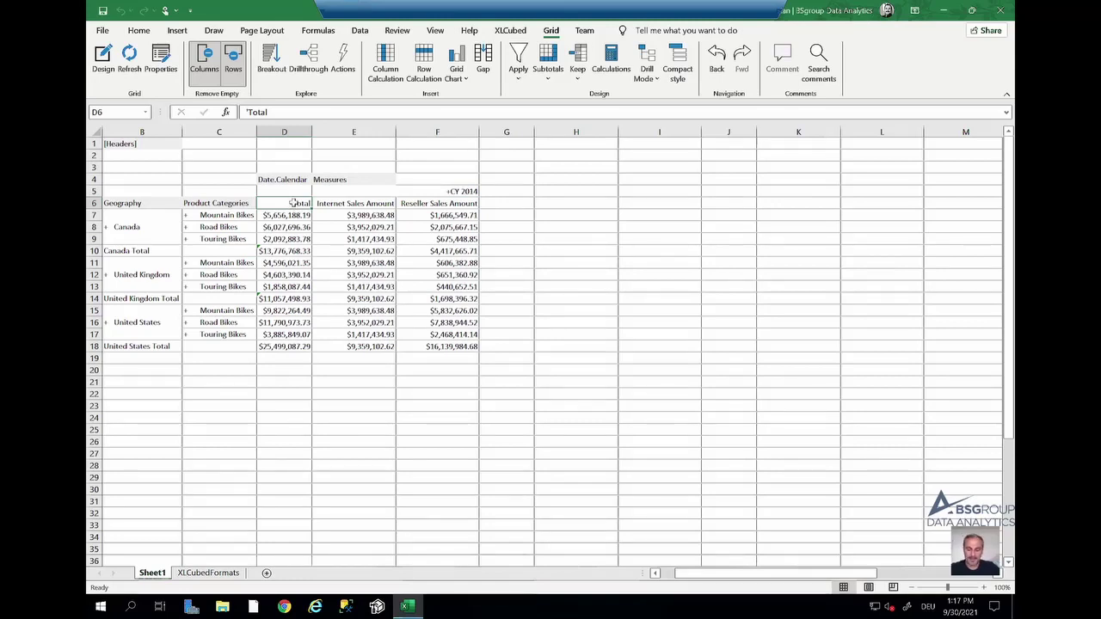
{"action": "type", "text": "="}
{"action": "left_click", "coordinate": [343, 191]}
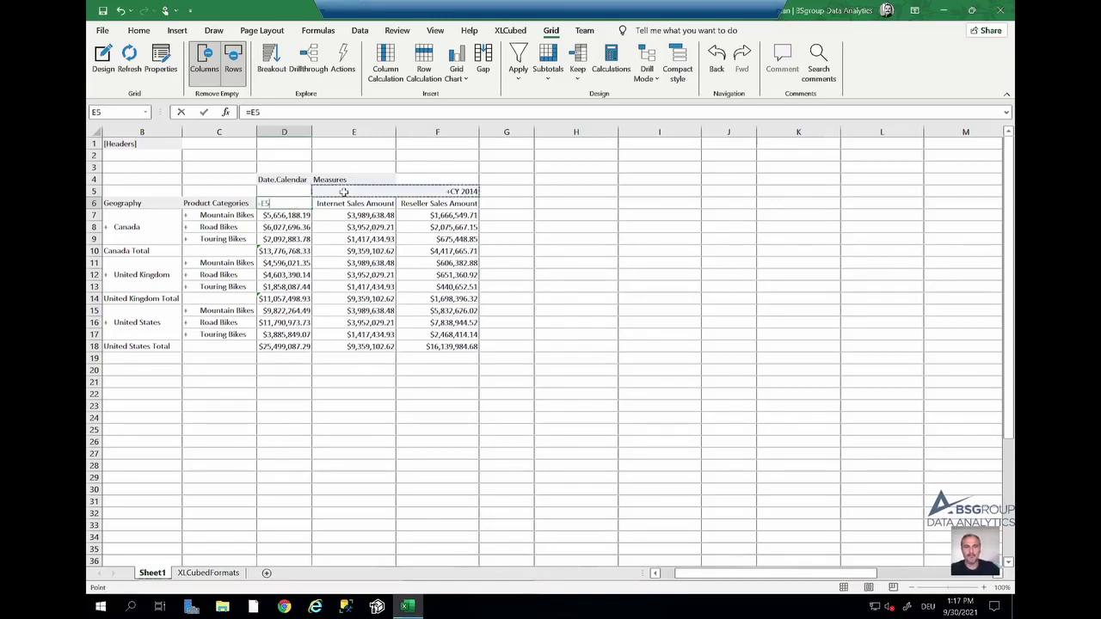
{"action": "type", "text": "& \" To"}
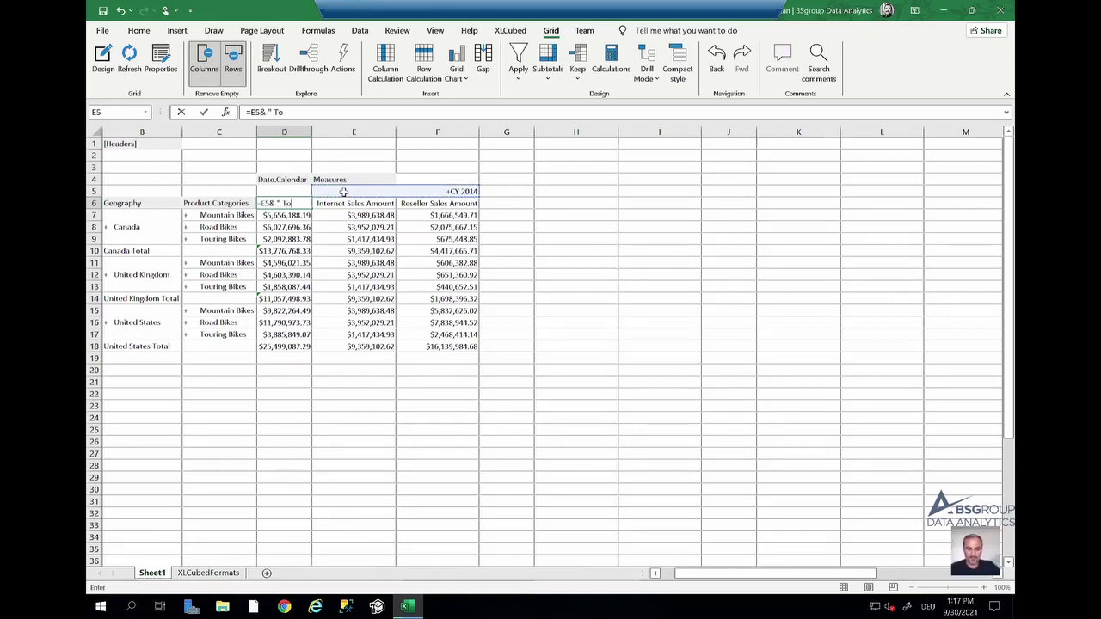
{"action": "type", "text": "tal"}
{"action": "key", "text": "Return"}
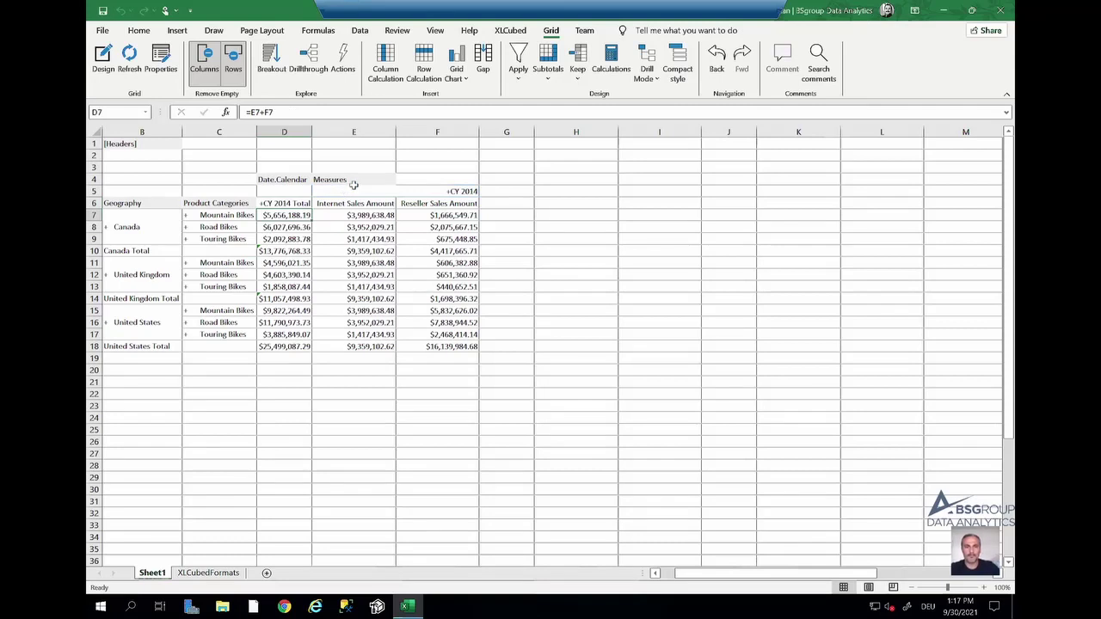
Step: Expand CY 2014 and H1 CY 2014 to check the title of each period's Total column, and collapse both again
{"action": "double_click", "coordinate": [359, 193]}
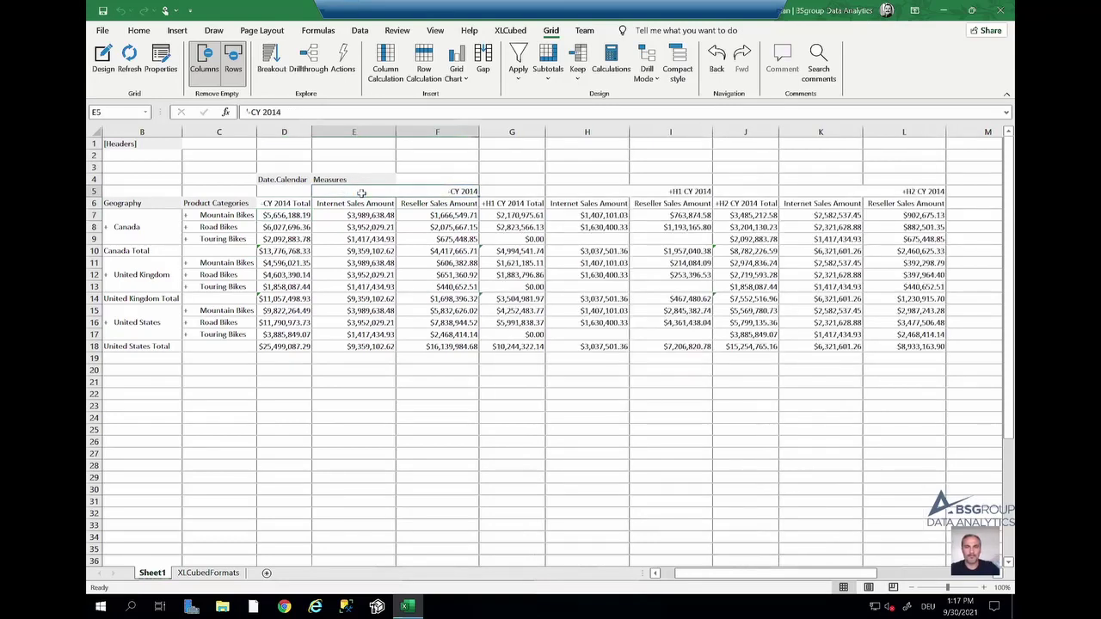
{"action": "left_click", "coordinate": [650, 189]}
{"action": "left_click", "coordinate": [745, 203]}
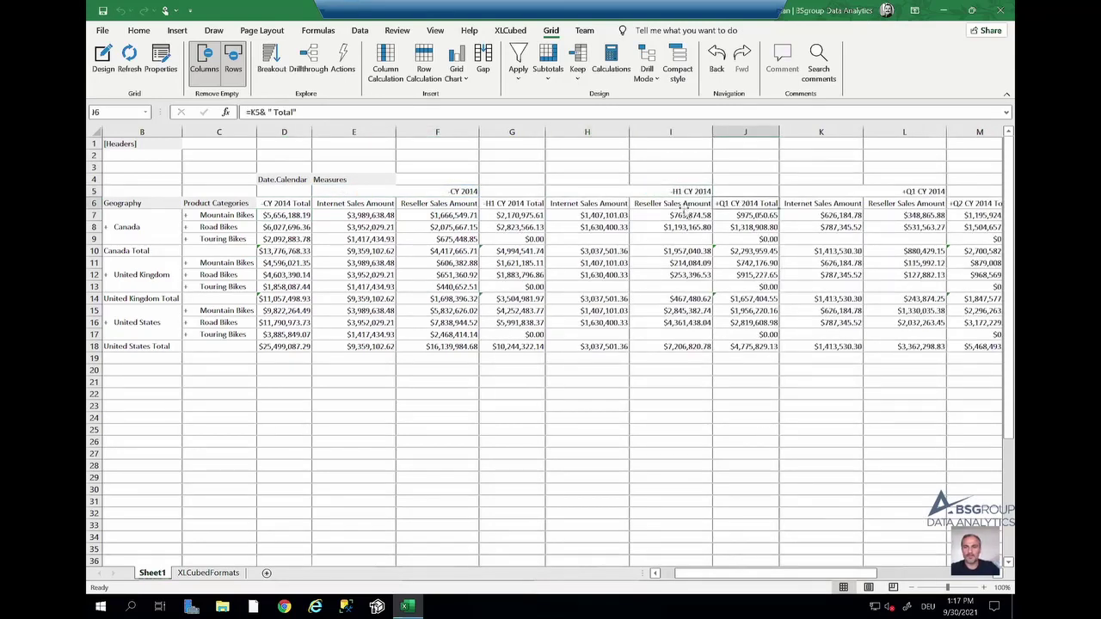
{"action": "left_click", "coordinate": [518, 203]}
{"action": "double_click", "coordinate": [651, 191]}
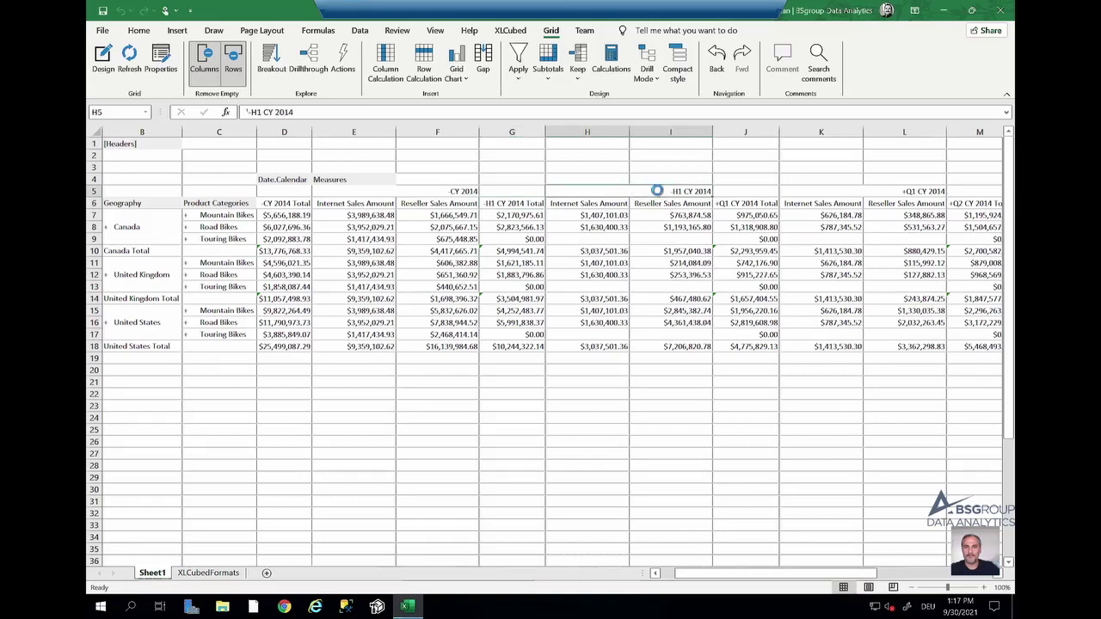
{"action": "double_click", "coordinate": [462, 192]}
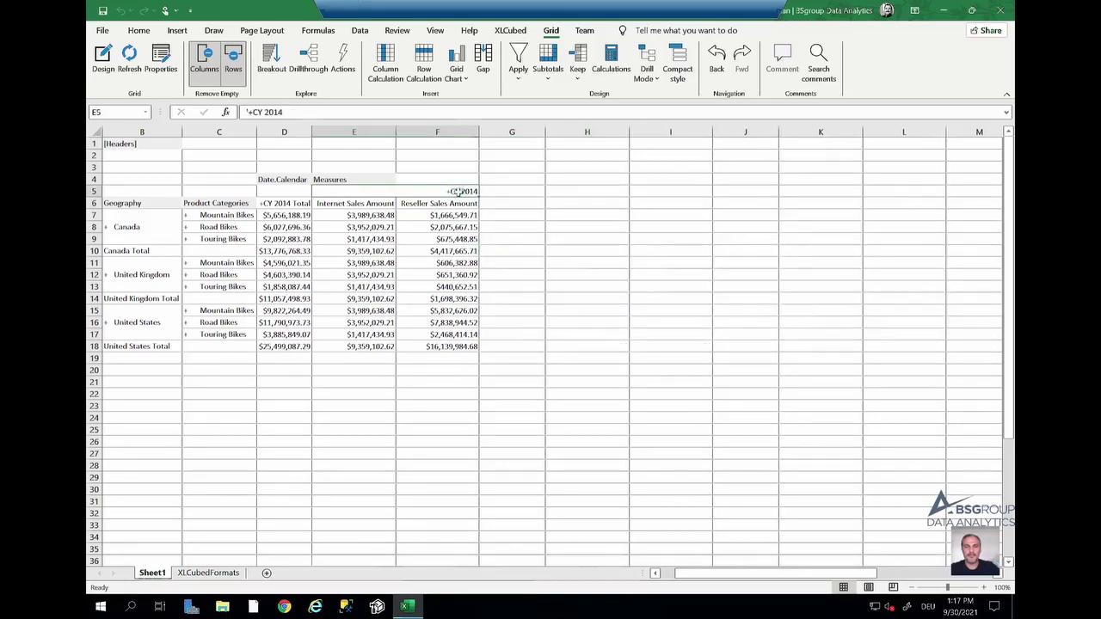